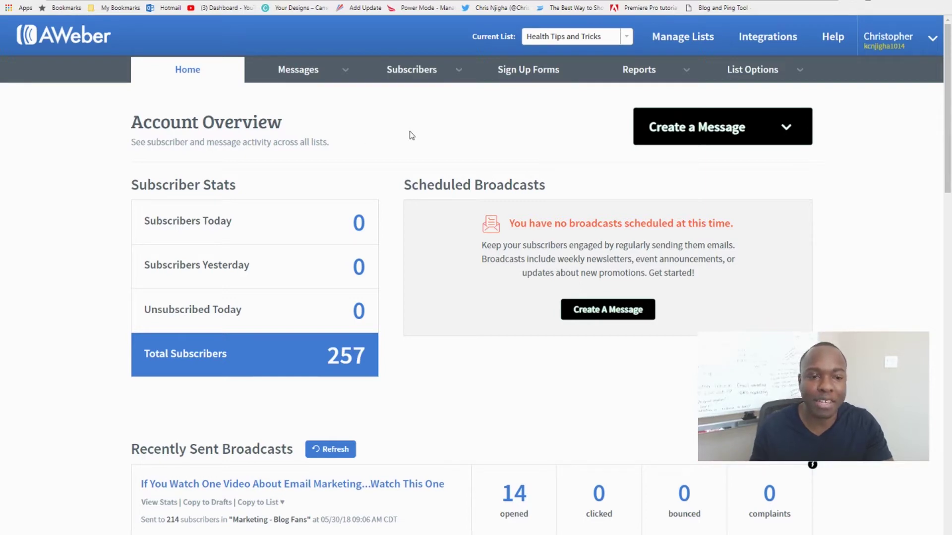
Open the message drafts and create a new message with the Drag & Drop Email Builder
click(294, 77)
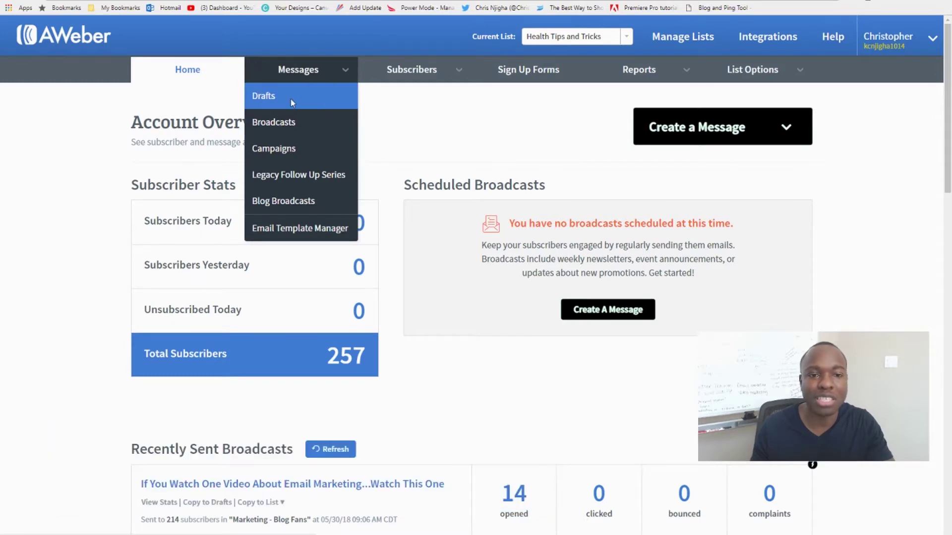
click(291, 103)
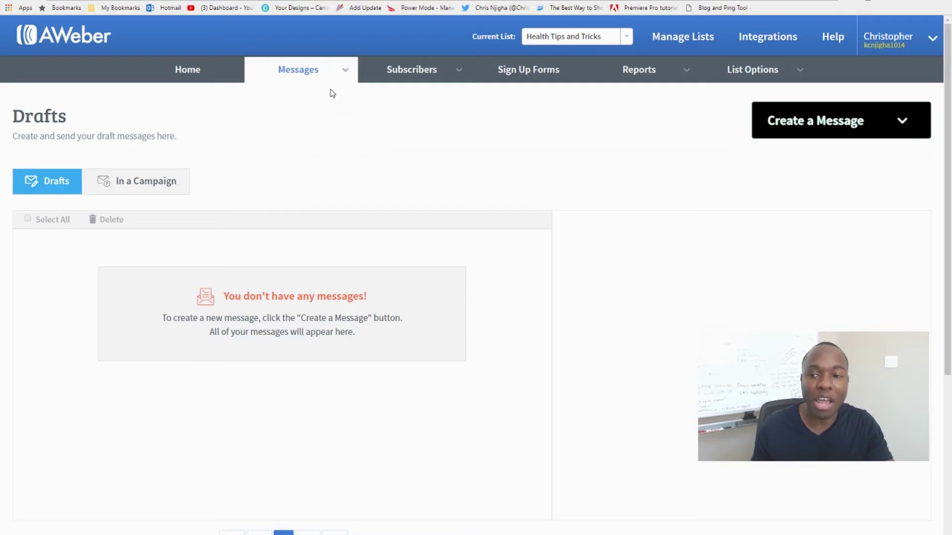
mouse_move(329, 76)
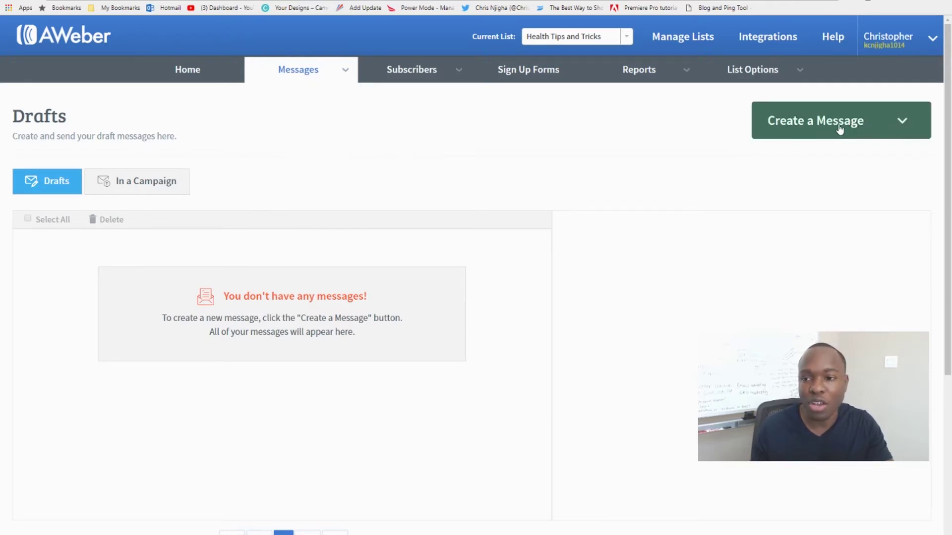
click(875, 129)
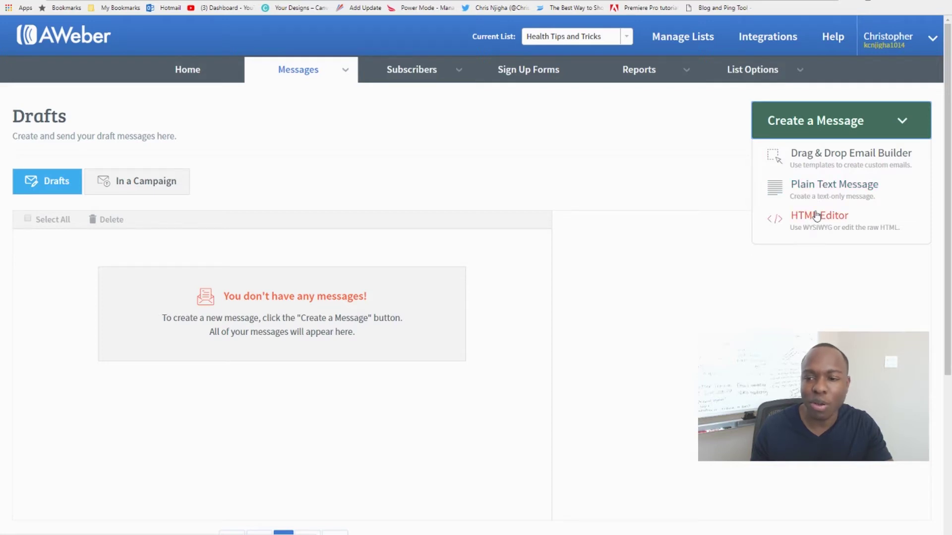
click(819, 161)
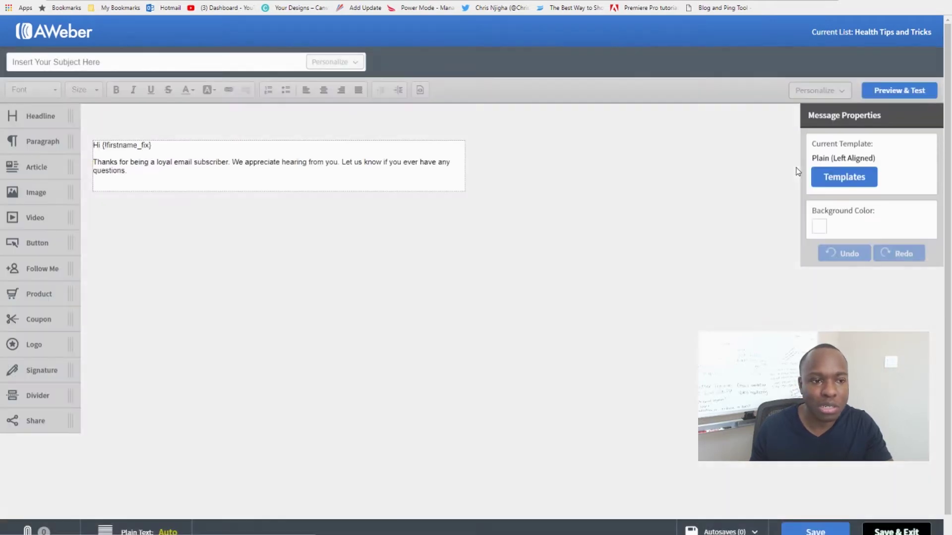
Add a headline block above the body text and set its text to "4 Secrets to Eating Healthier w/o Dieting"
mouse_move(183, 157)
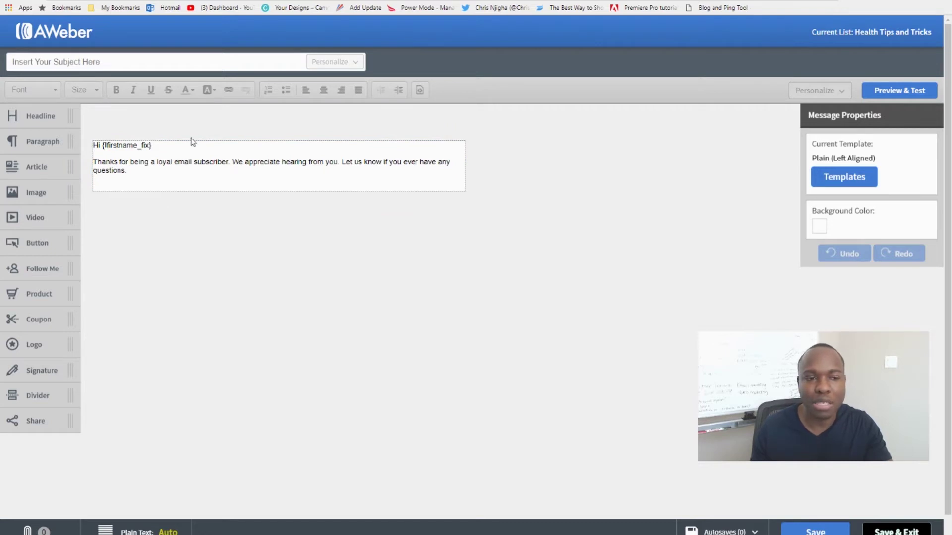
click(121, 180)
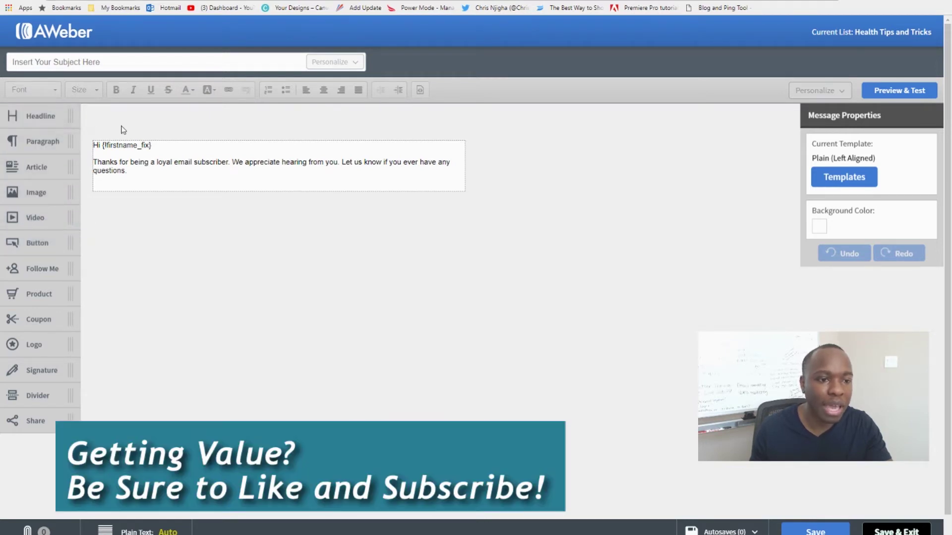
drag(47, 118, 155, 145)
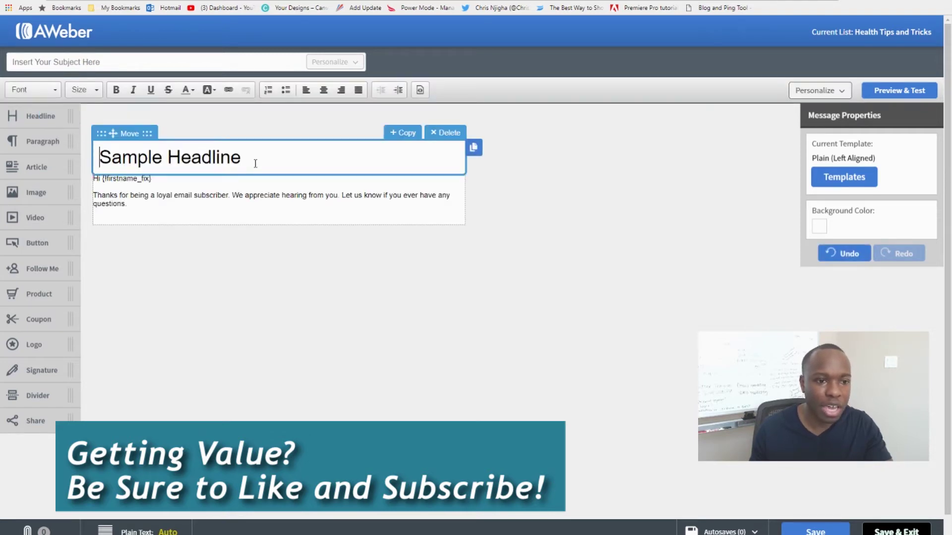
drag(255, 158, 98, 157)
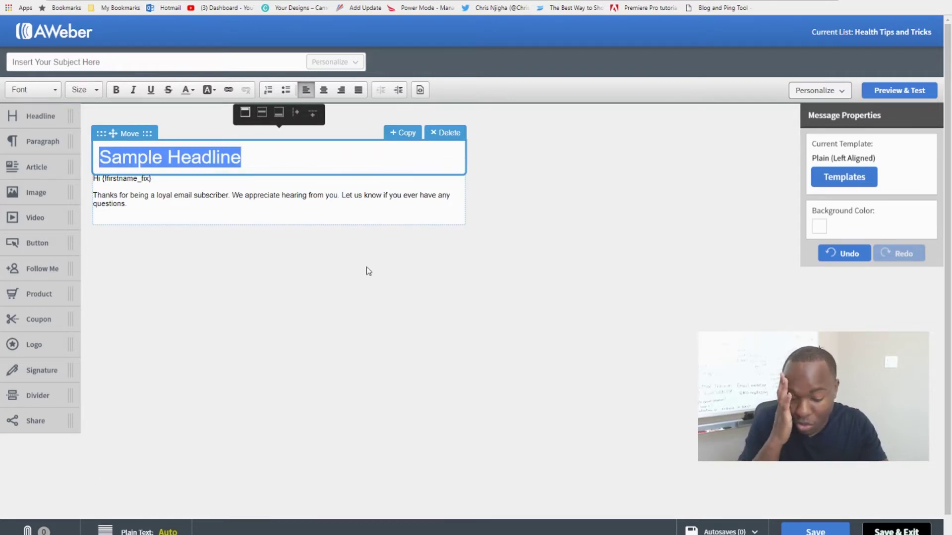
text(4)
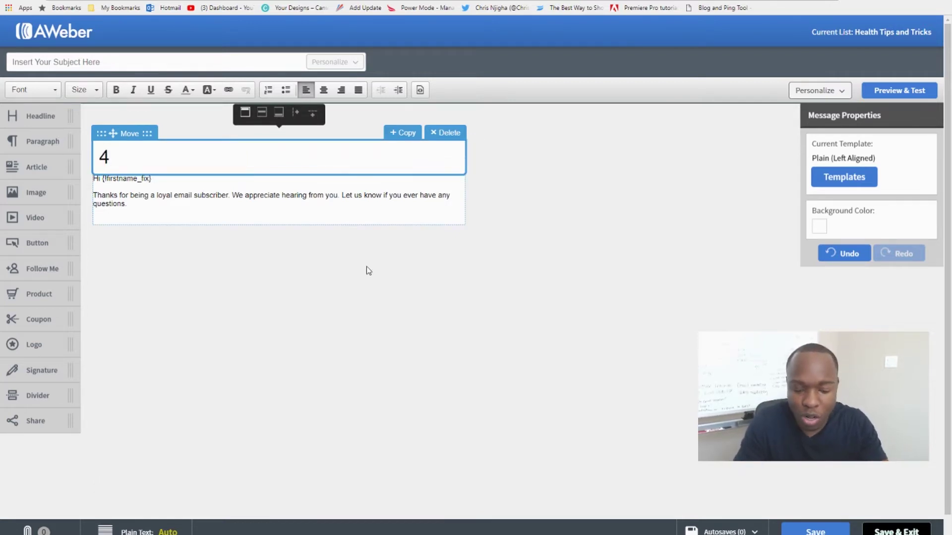
text( Secrets to )
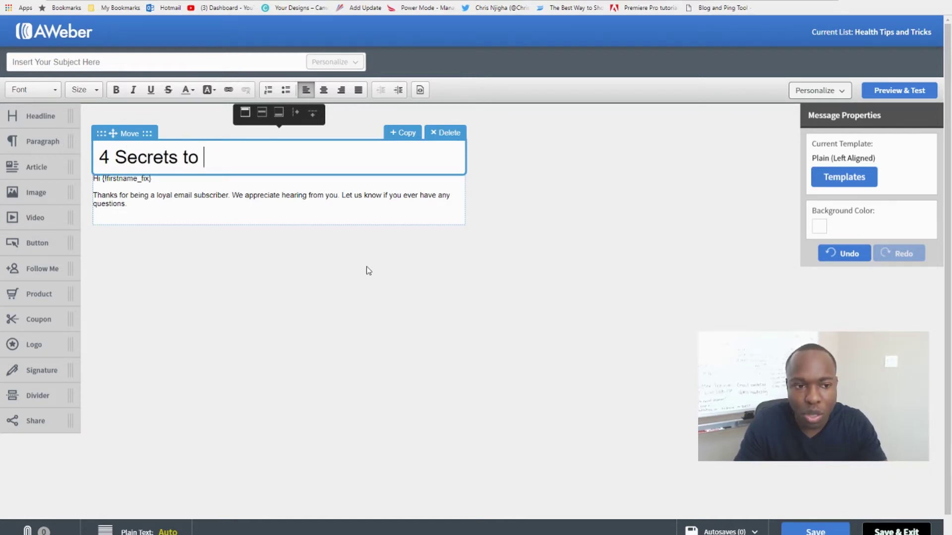
text(Eating )
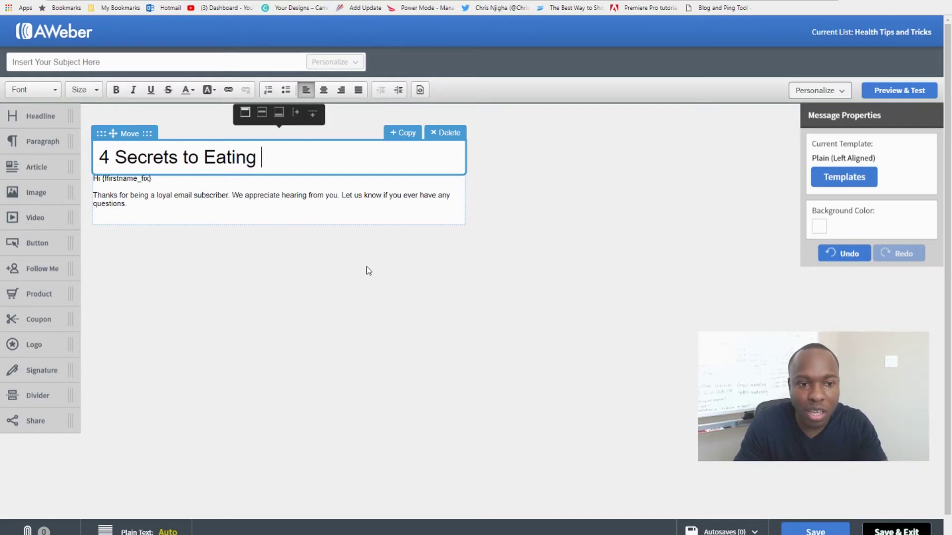
text(Healthier )
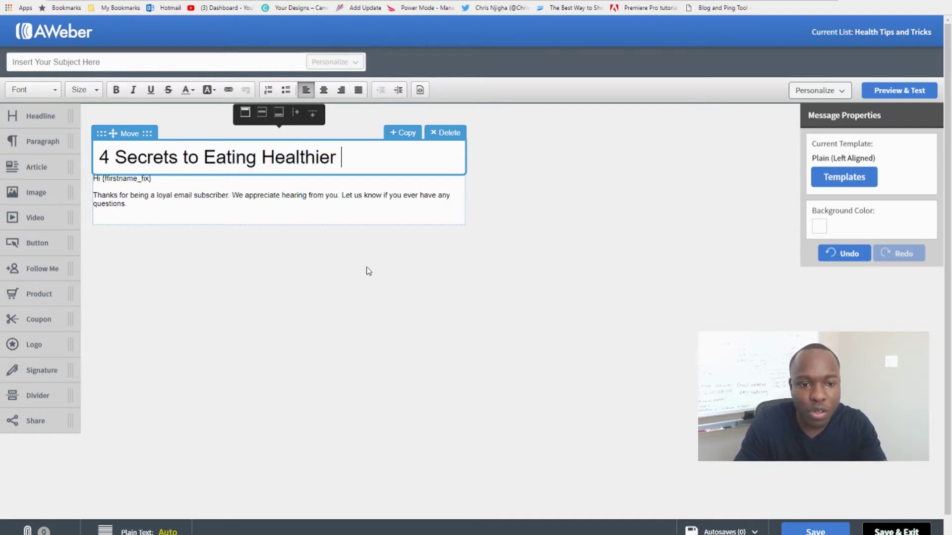
text(w/)
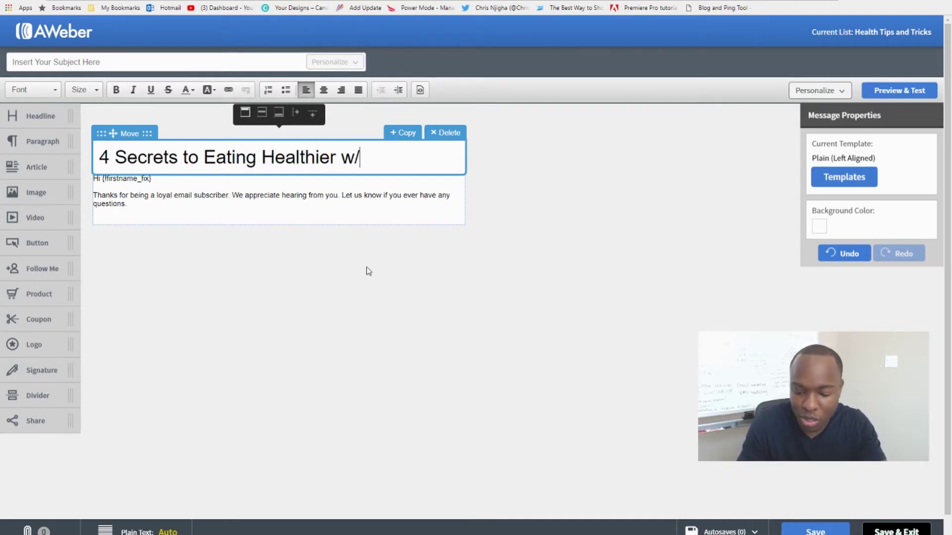
text(o Dieting)
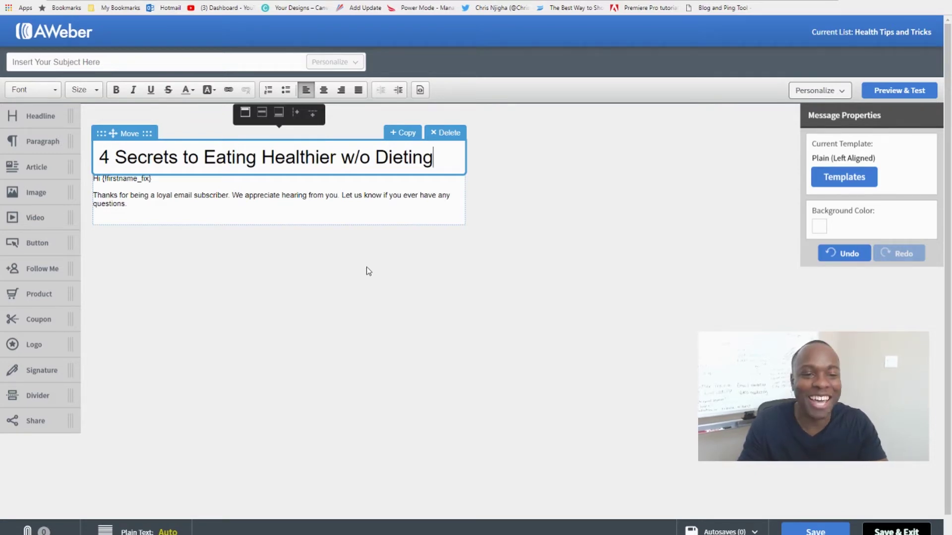
Copy the headline text "4 Secrets to Eating Healthier w/o Dieting" into the message's subject line
click(188, 205)
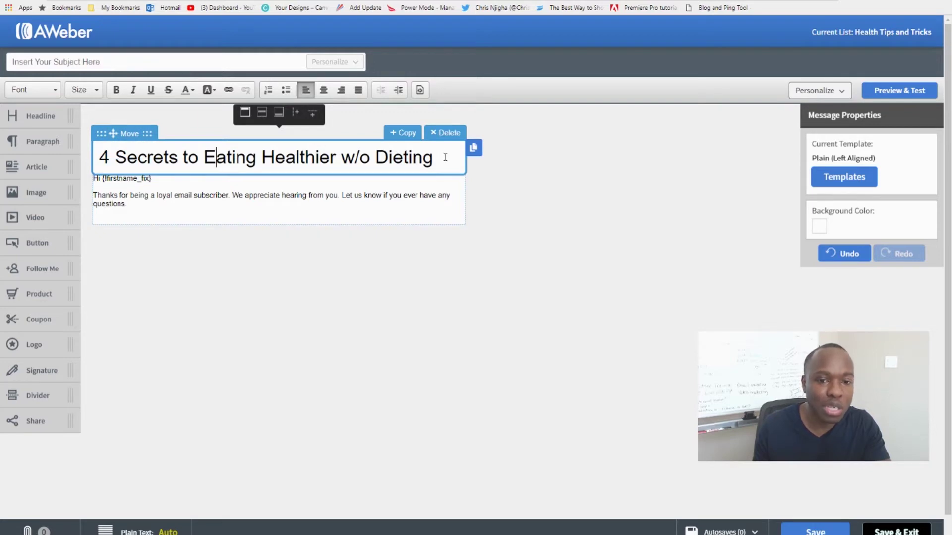
drag(445, 157, 100, 163)
key(ctrl+c)
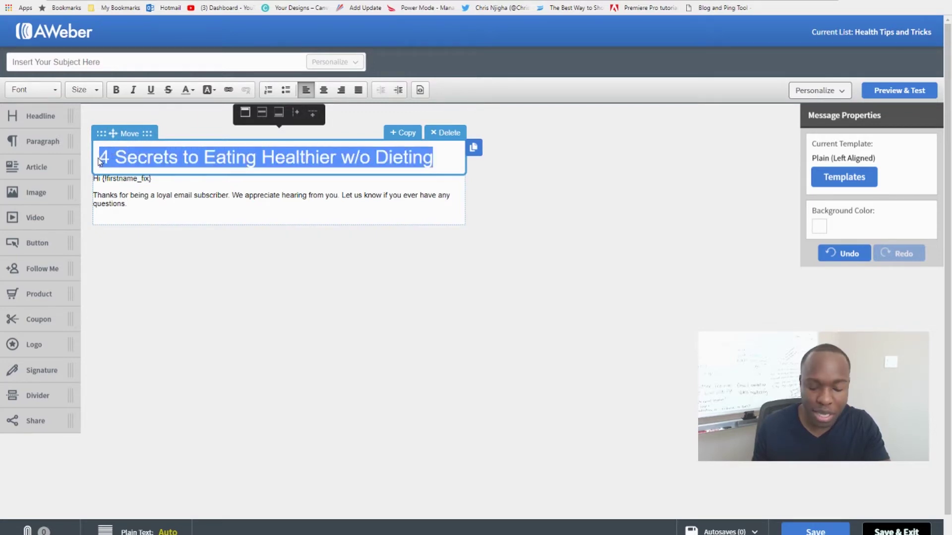
click(101, 62)
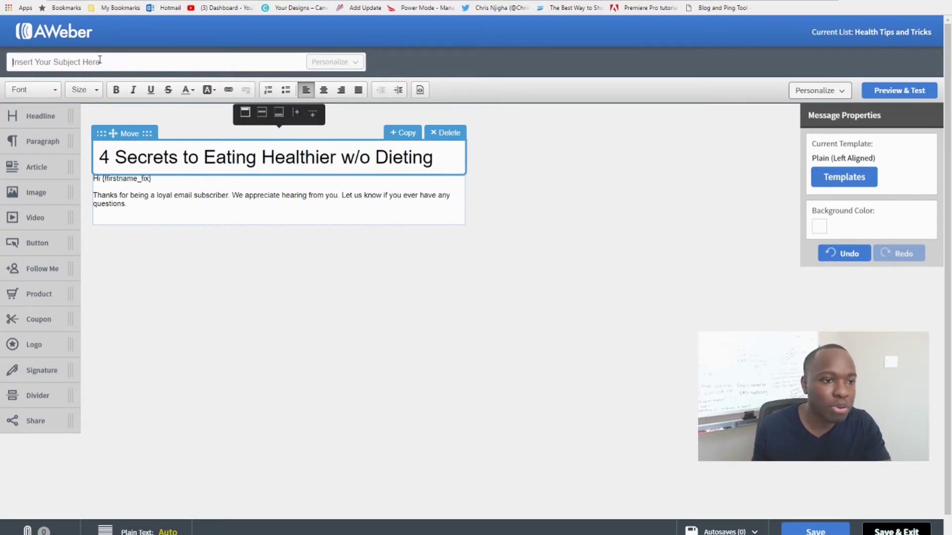
click(56, 62)
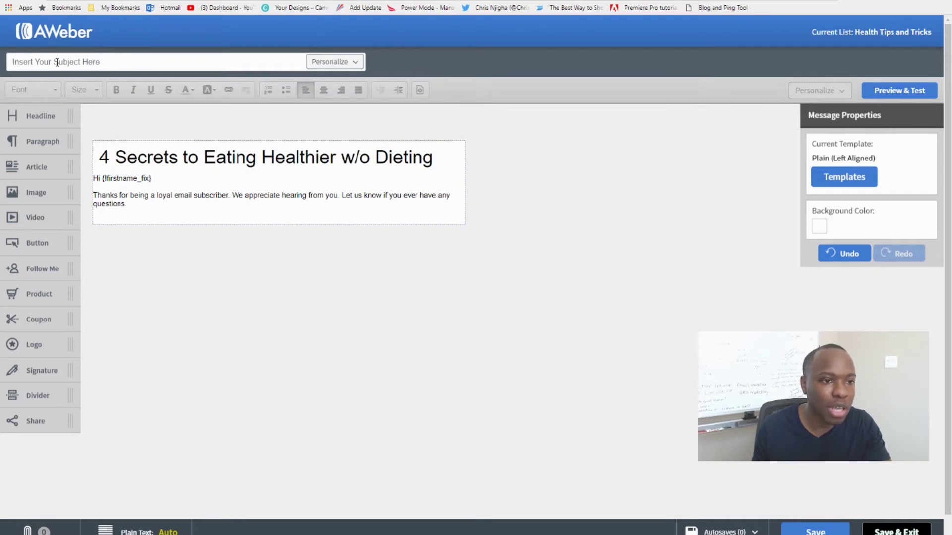
key(ctrl+v)
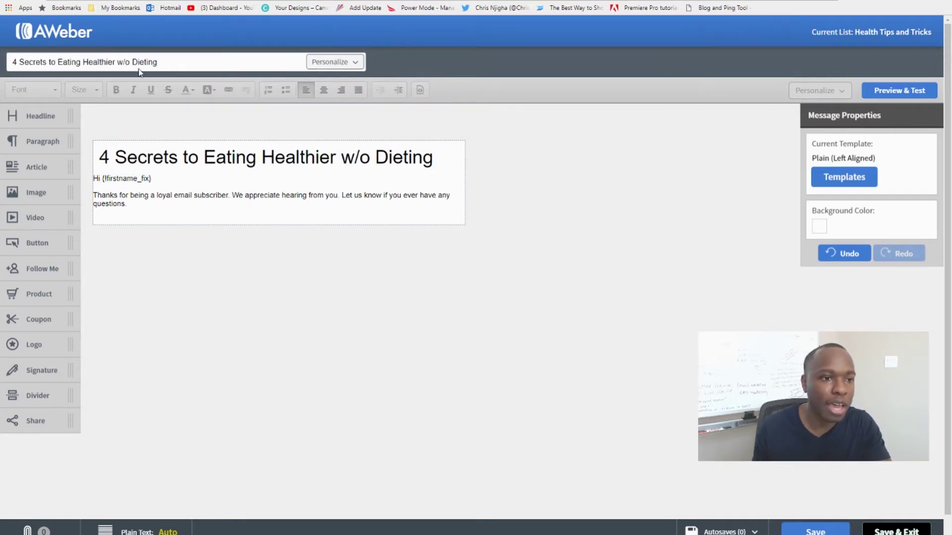
Delete the headline block from the message and select the body text block
mouse_move(148, 158)
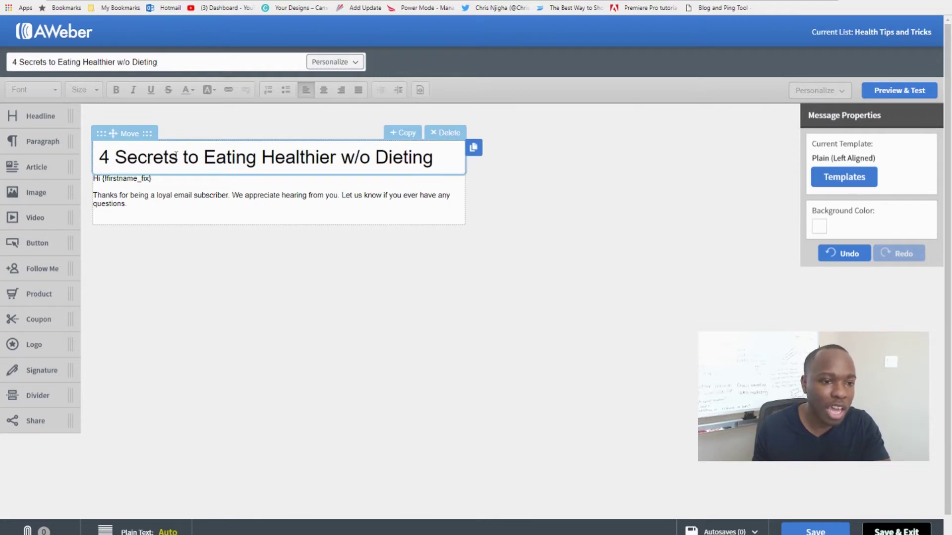
click(439, 133)
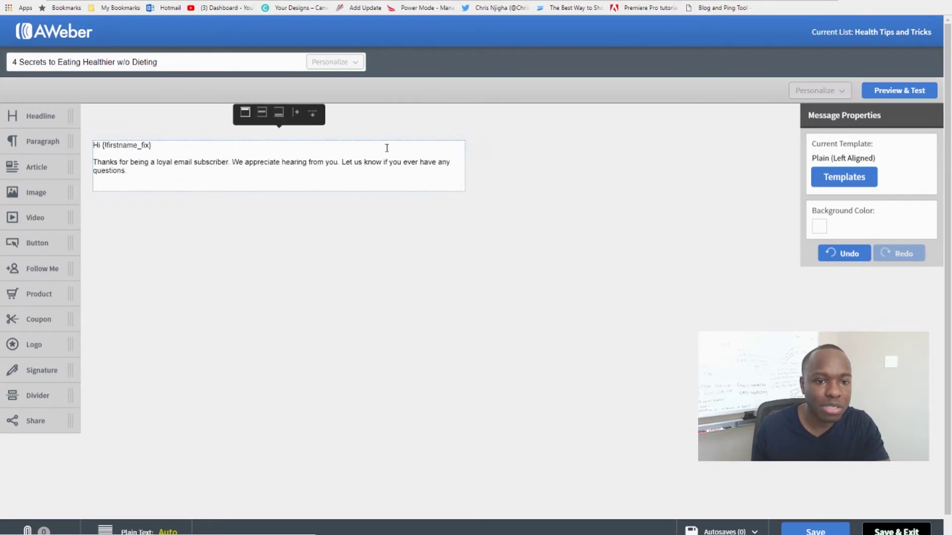
click(386, 149)
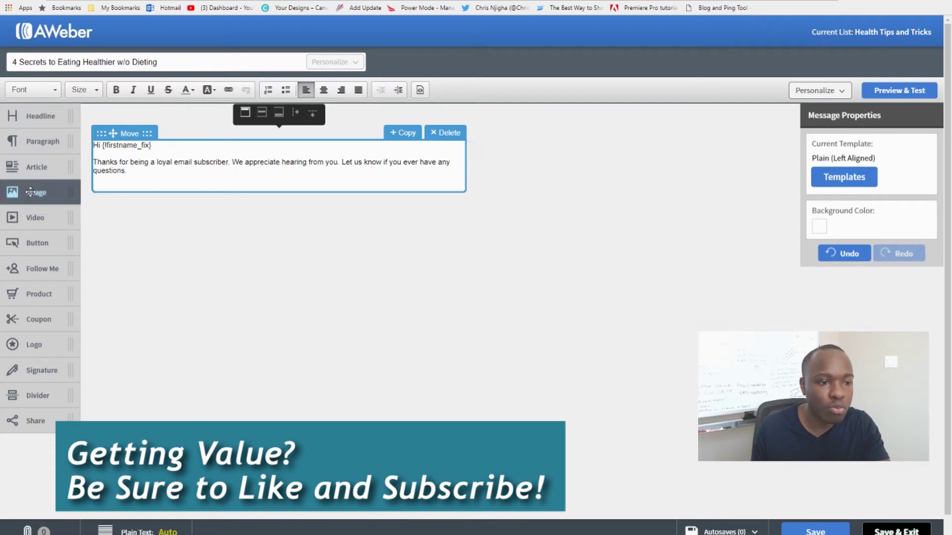
drag(37, 193, 88, 223)
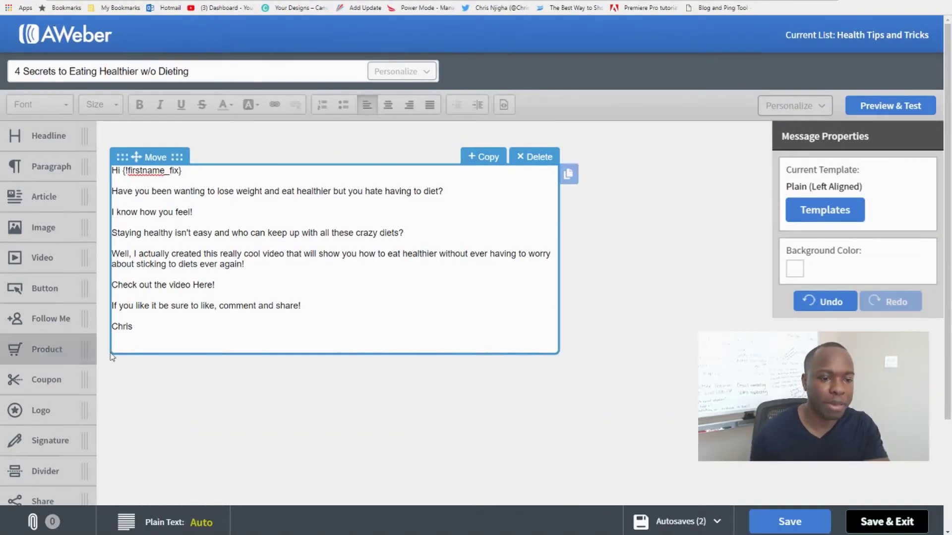
Examine the first-name personalization placeholder in the greeting of the message body
click(160, 306)
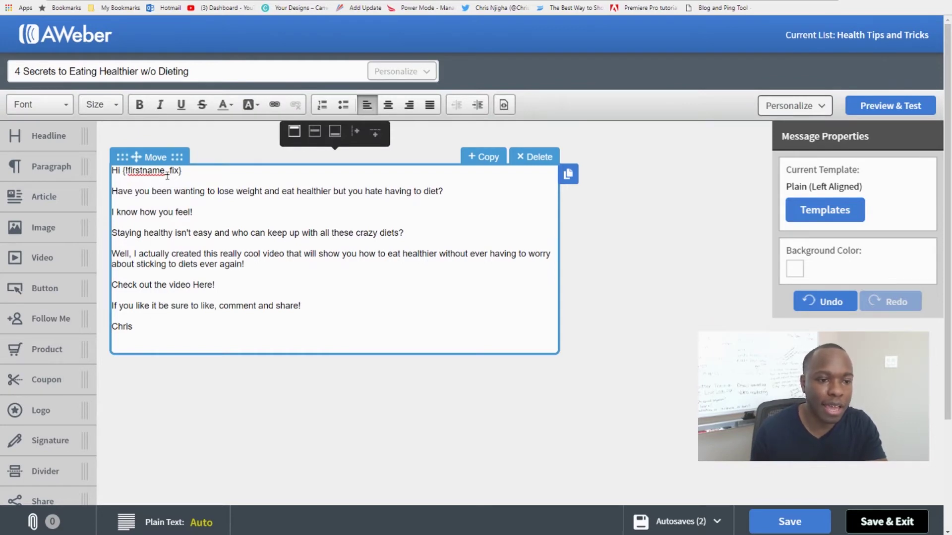
drag(124, 170, 182, 171)
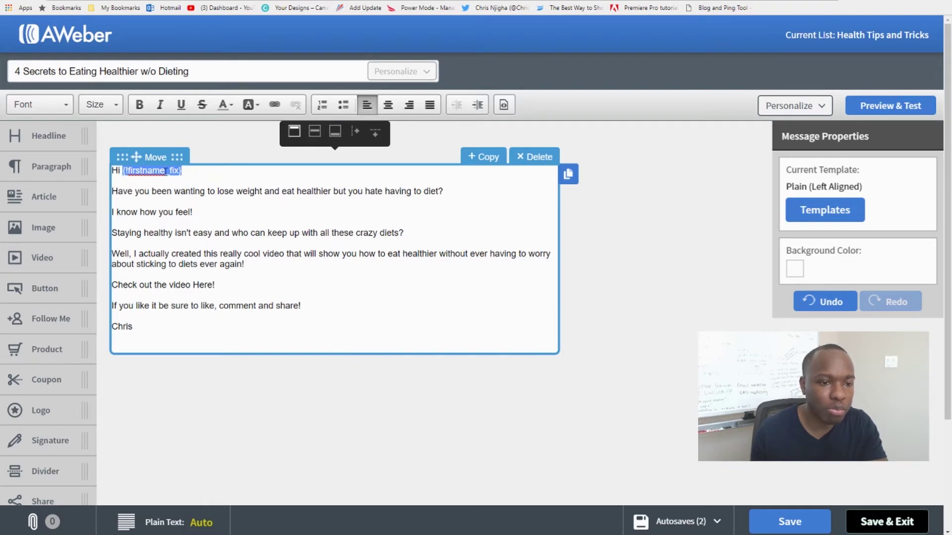
click(143, 172)
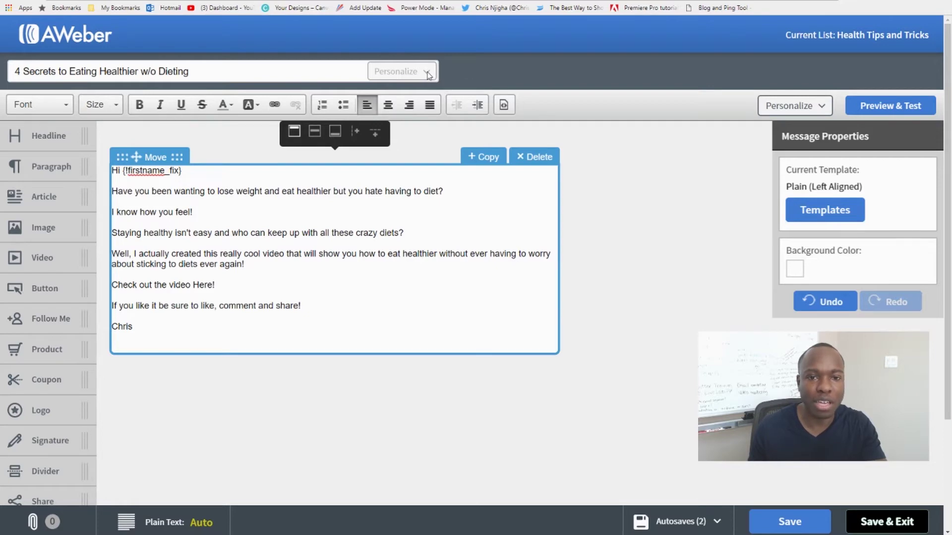
Insert the subscriber's Full Name personalization placeholder at the end of the subject line
click(330, 71)
click(422, 73)
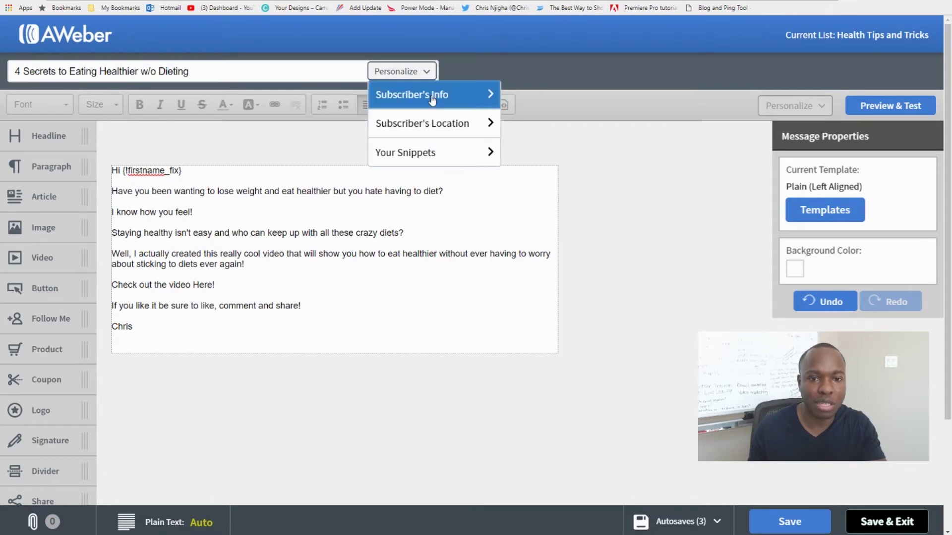
click(341, 74)
click(402, 71)
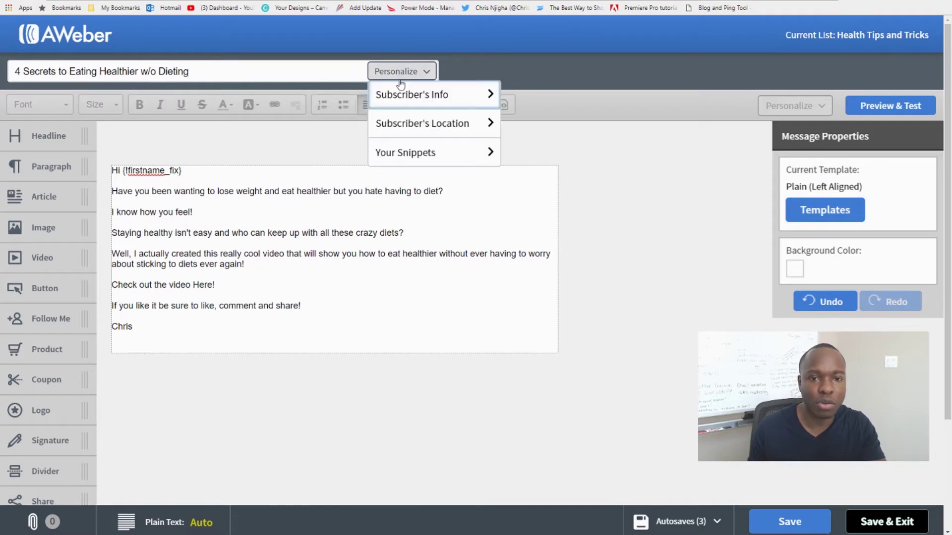
click(405, 95)
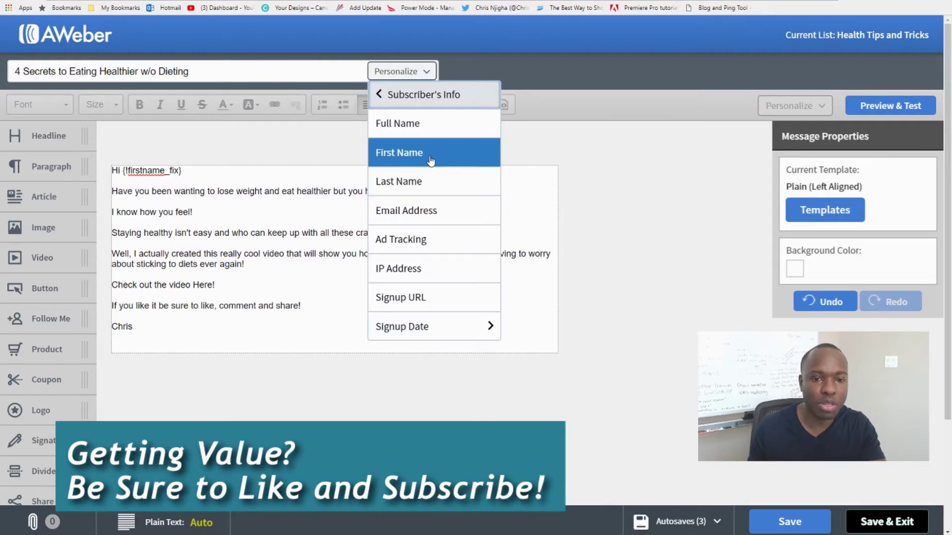
click(425, 125)
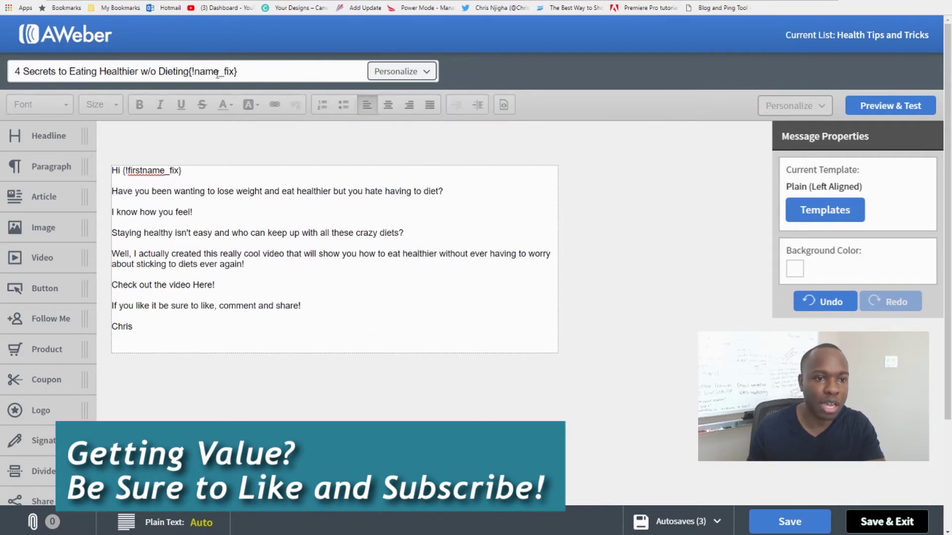
Remove the {!name_fix} placeholder from the subject line and return to the message body
drag(190, 70, 238, 71)
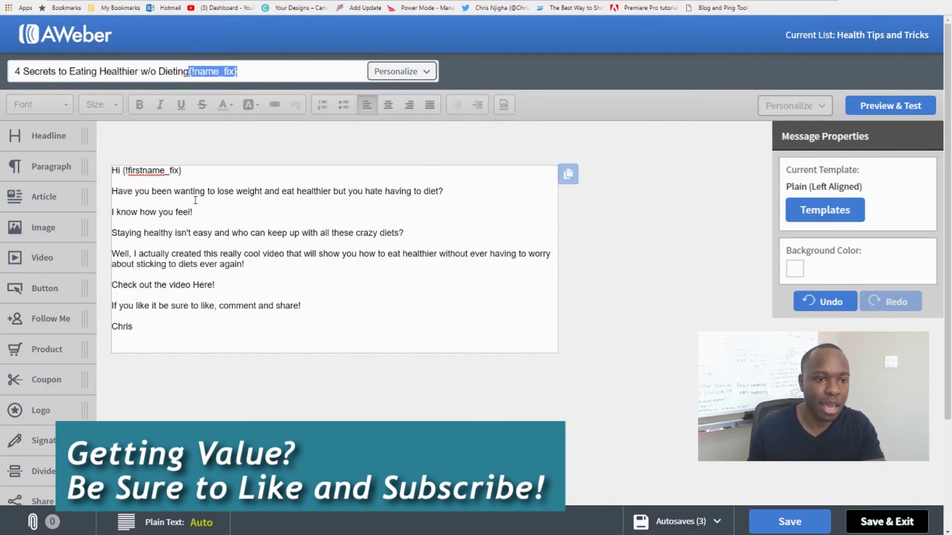
key(BackSpace)
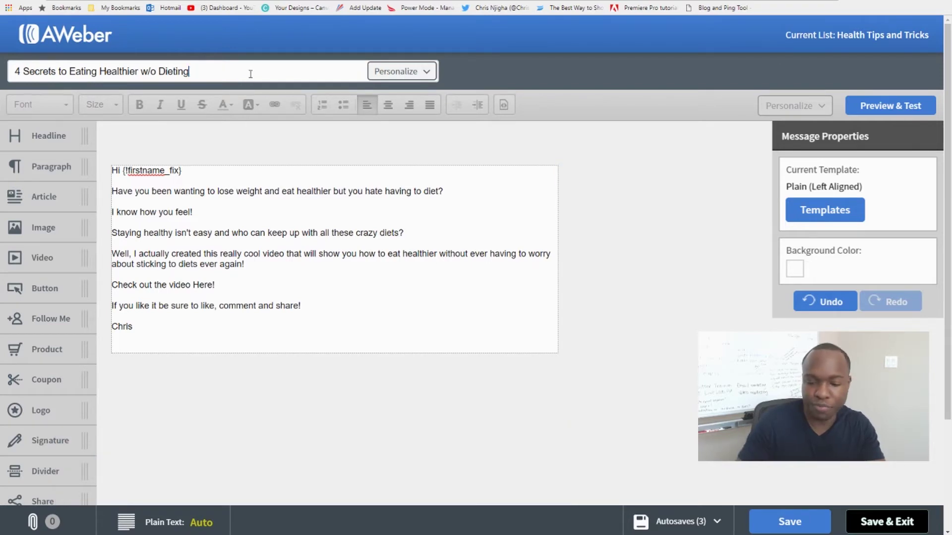
click(173, 211)
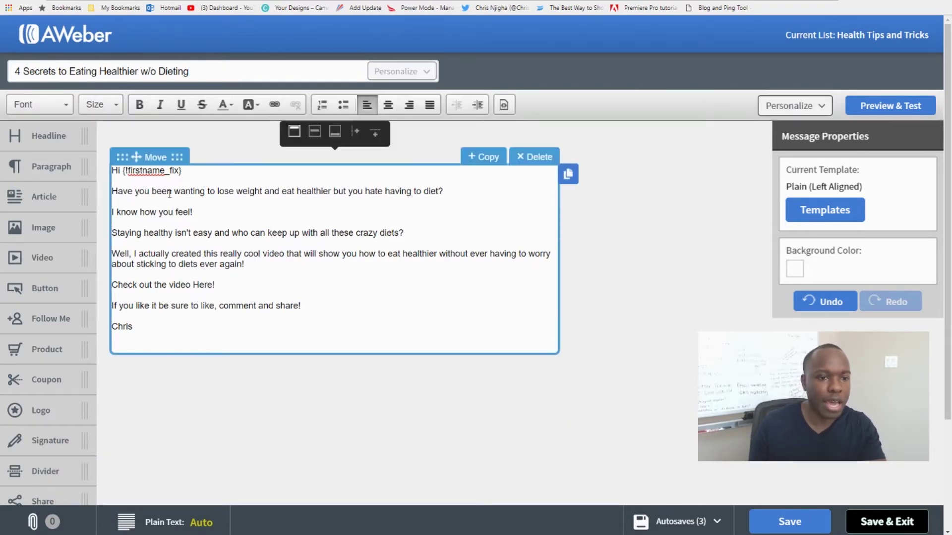
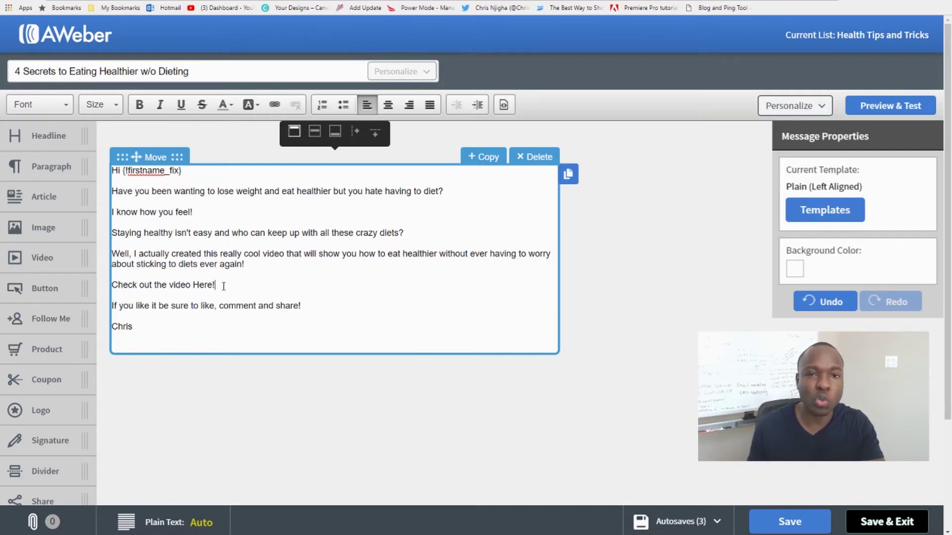
Try to turn the "Check out the video Here!" line into a URL link with the URL left blank
drag(216, 286, 119, 286)
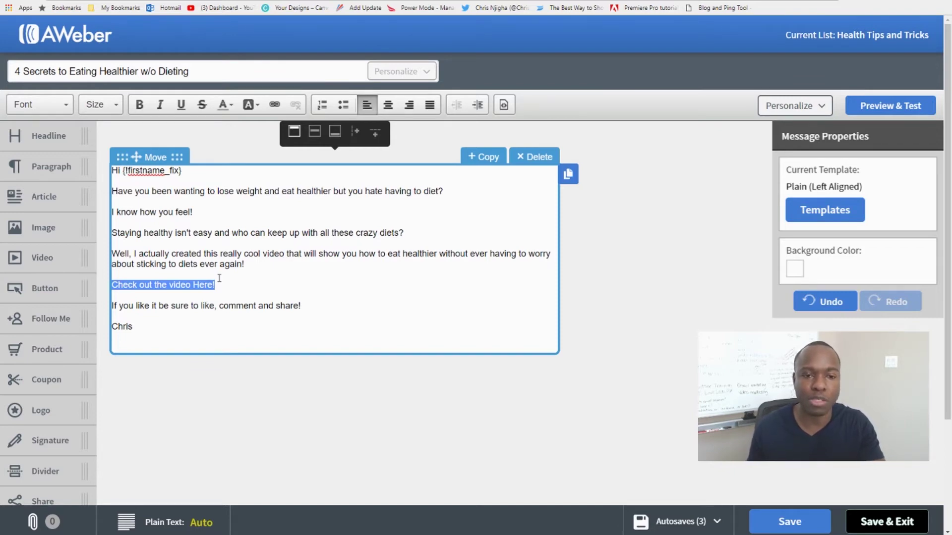
click(275, 106)
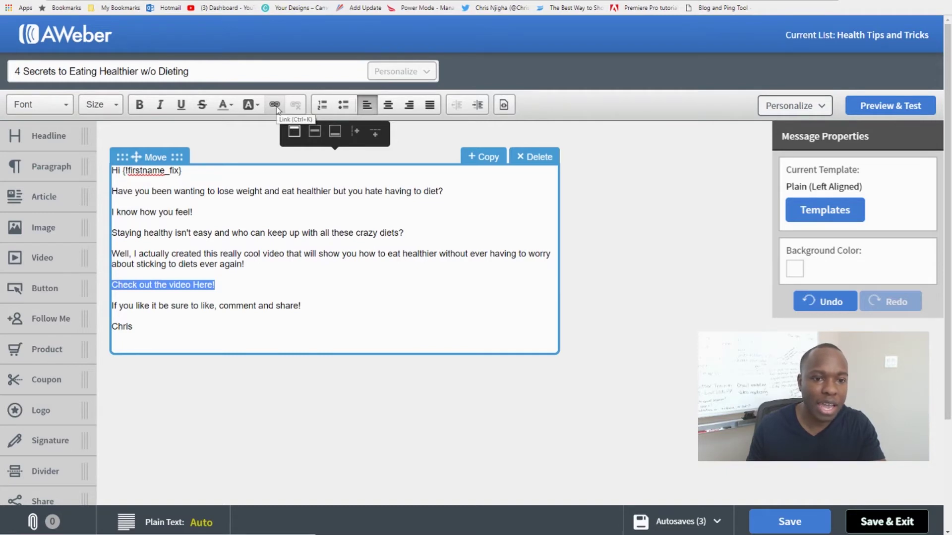
click(275, 106)
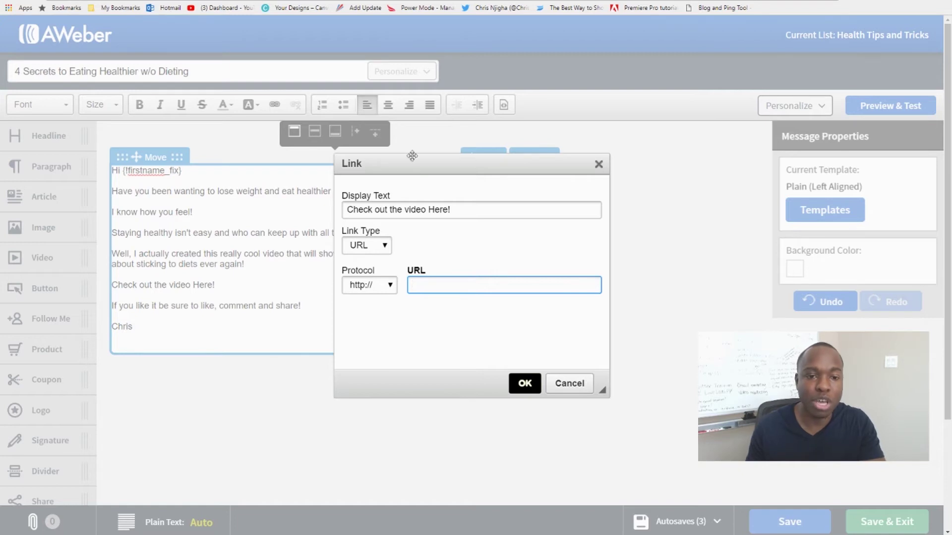
click(525, 385)
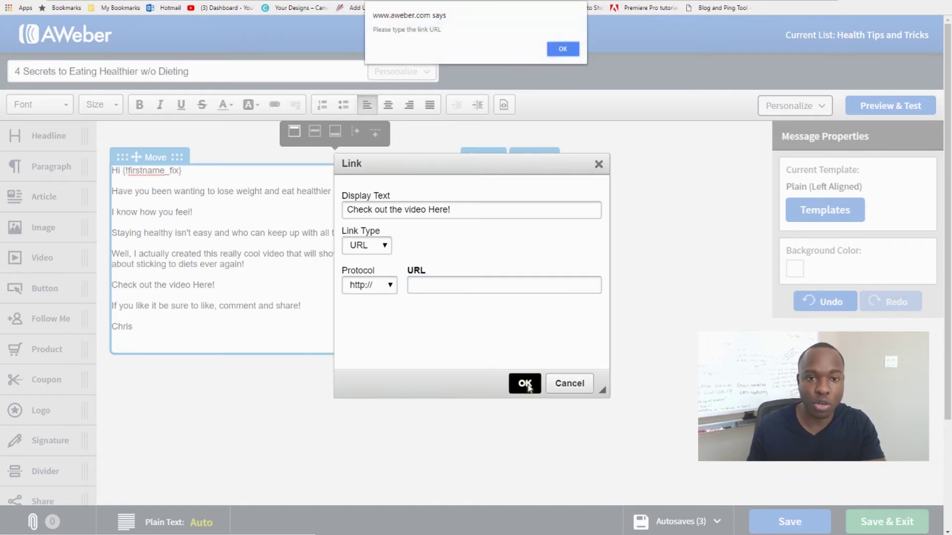
click(561, 49)
click(575, 386)
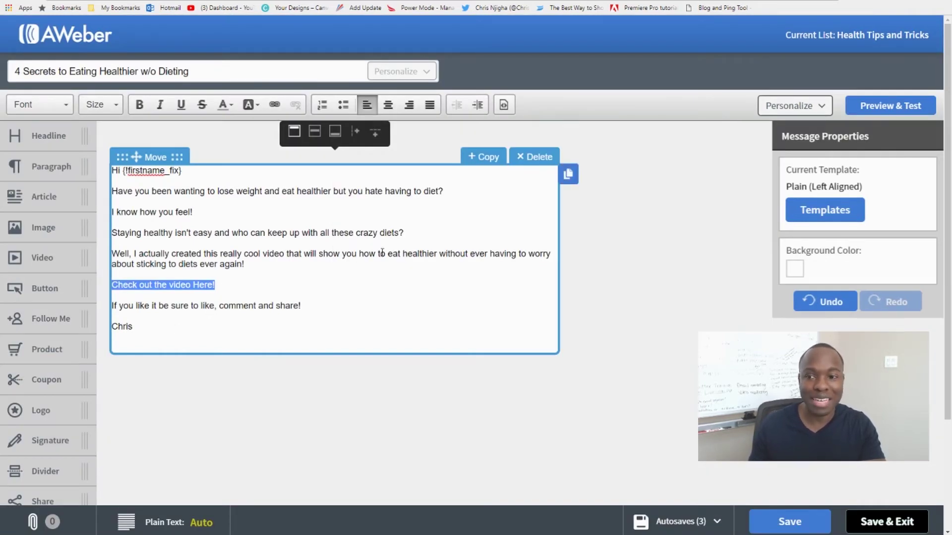
Add a Follow Me block below the body text and close its account settings without choosing a Facebook or Twitter account
scroll(307, 291, down, 1)
scroll(304, 292, down, 2)
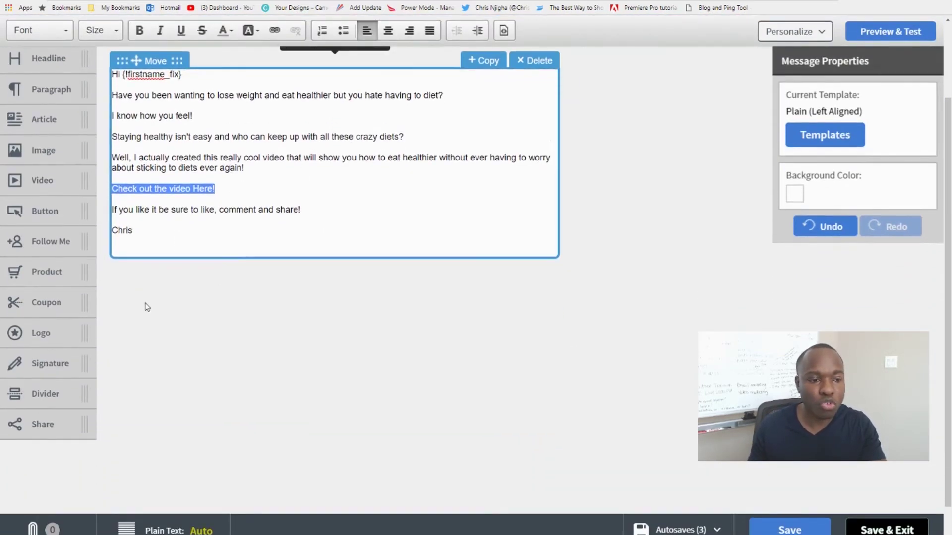
scroll(78, 312, up, 1)
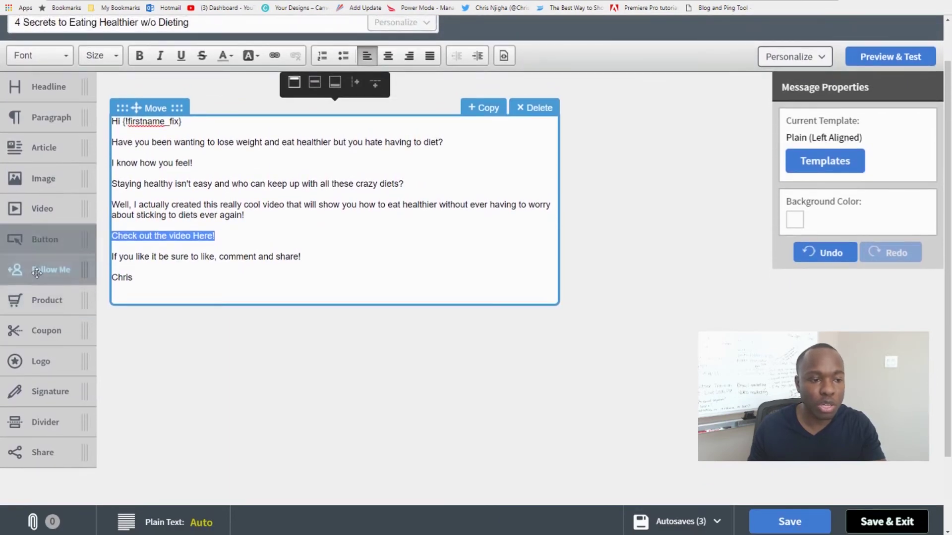
drag(36, 272, 207, 312)
drag(50, 266, 226, 297)
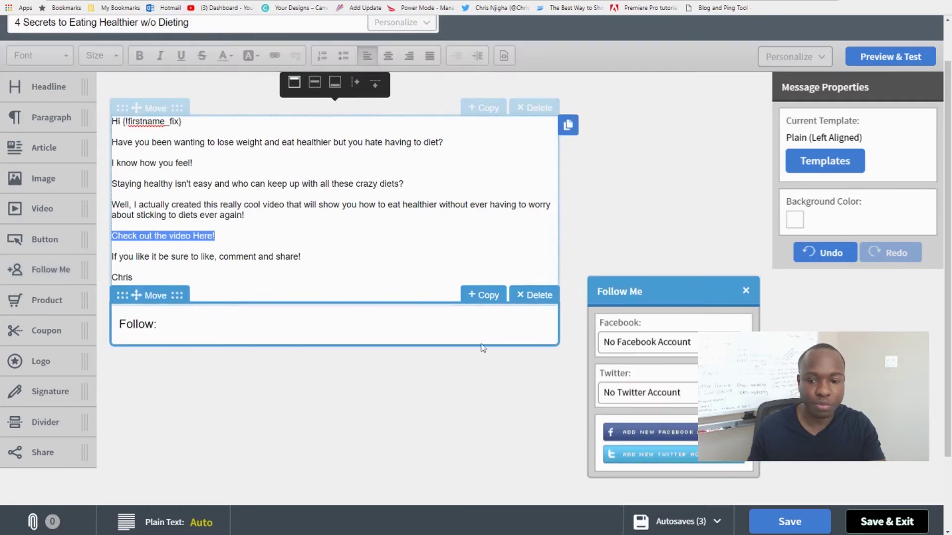
click(745, 291)
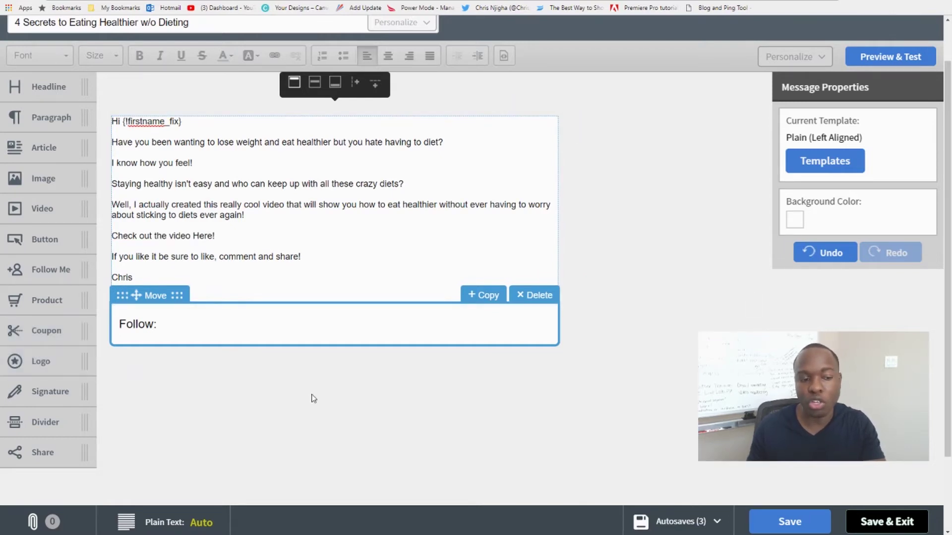
scroll(311, 396, down, 2)
scroll(310, 396, up, 3)
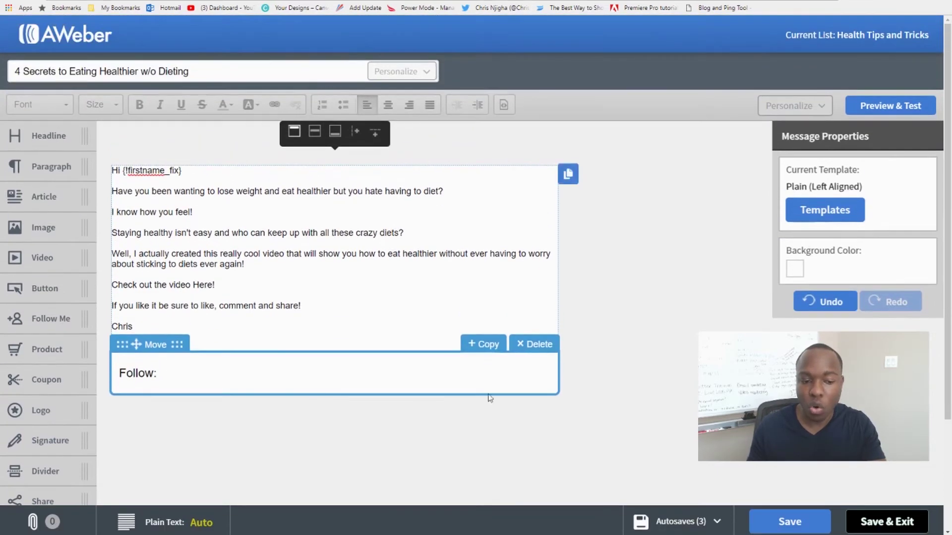
Save the message and exit the editor to the list of drafts
click(886, 528)
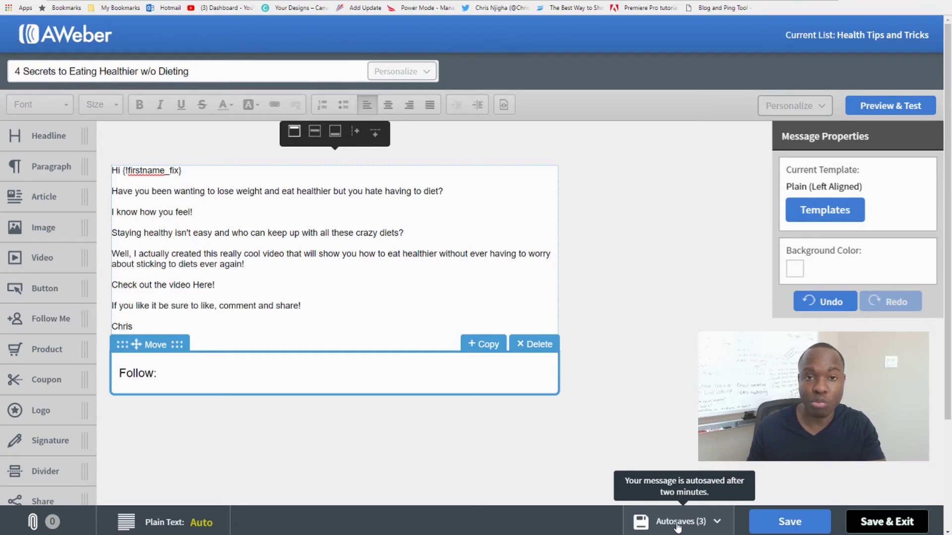
click(892, 527)
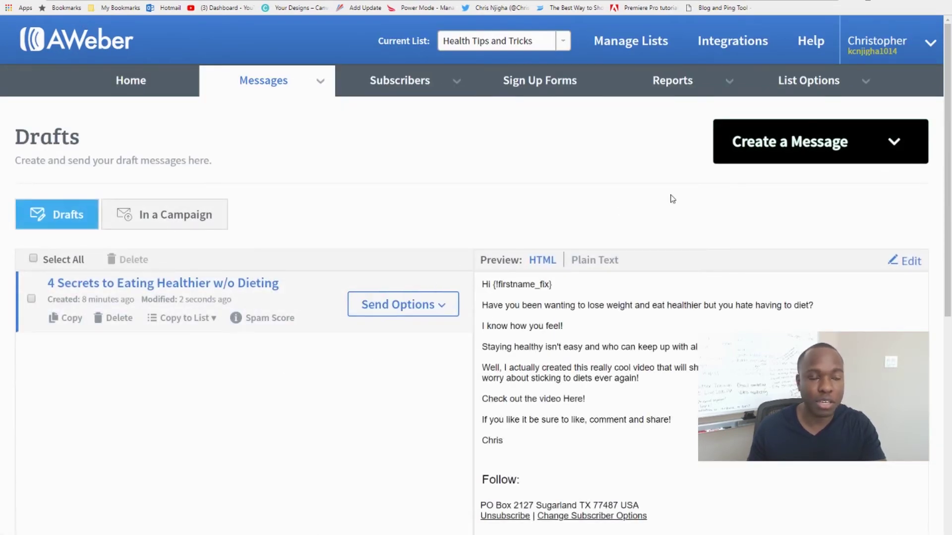
key(ctrl+minus)
key(ctrl+minus)
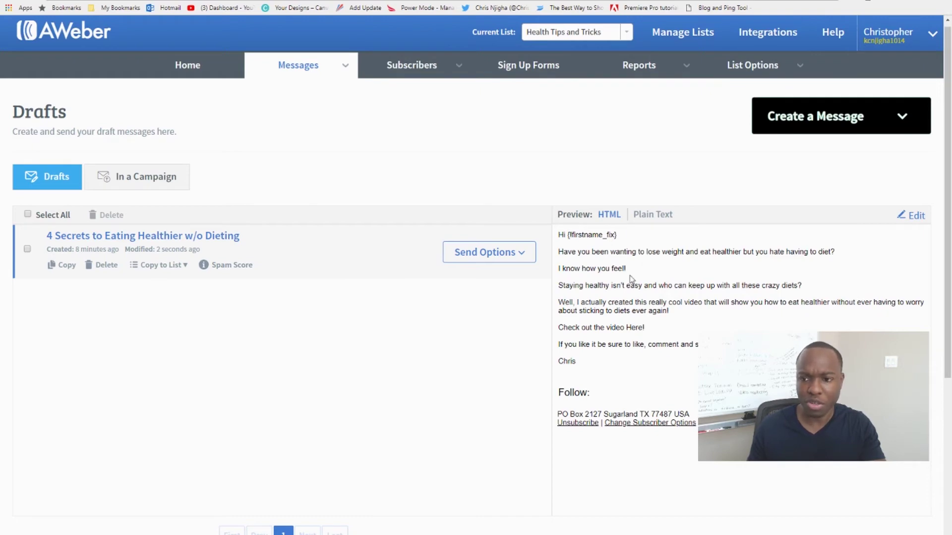
Open the broadcast scheduling settings for the "4 Secrets to Eating Healthier w/o Dieting" draft
click(521, 258)
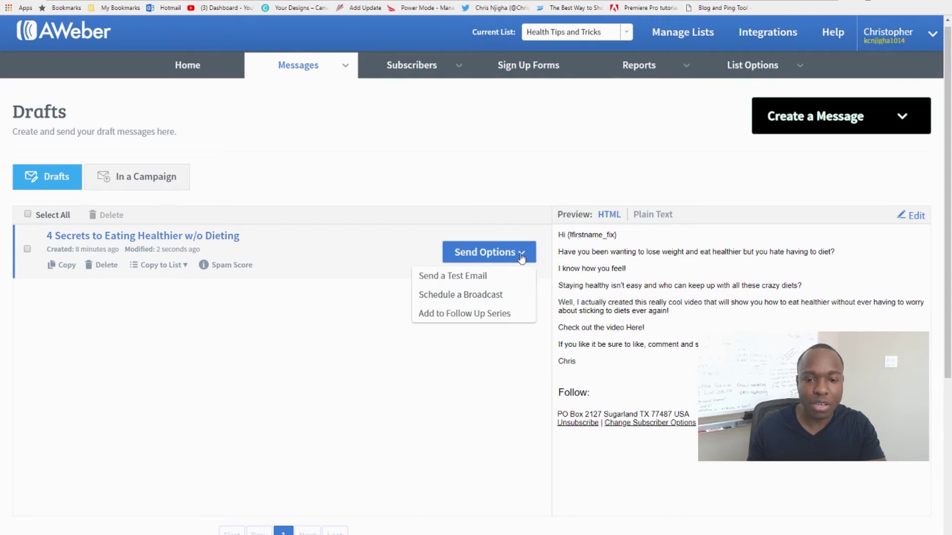
click(460, 277)
click(463, 296)
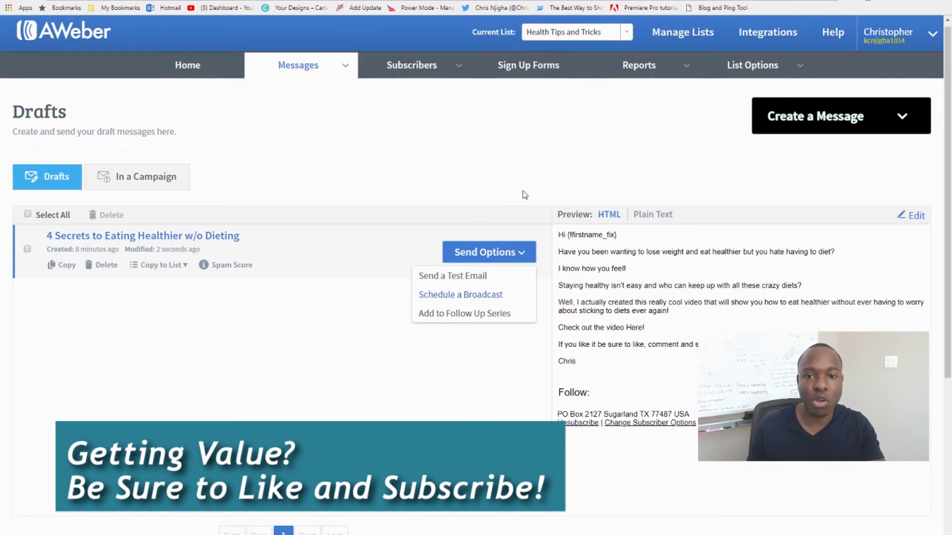
click(570, 35)
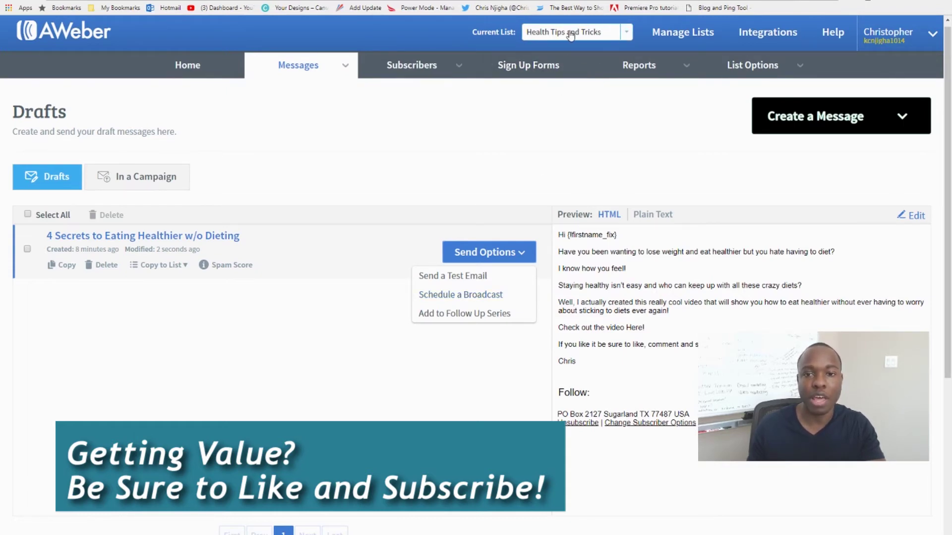
click(456, 297)
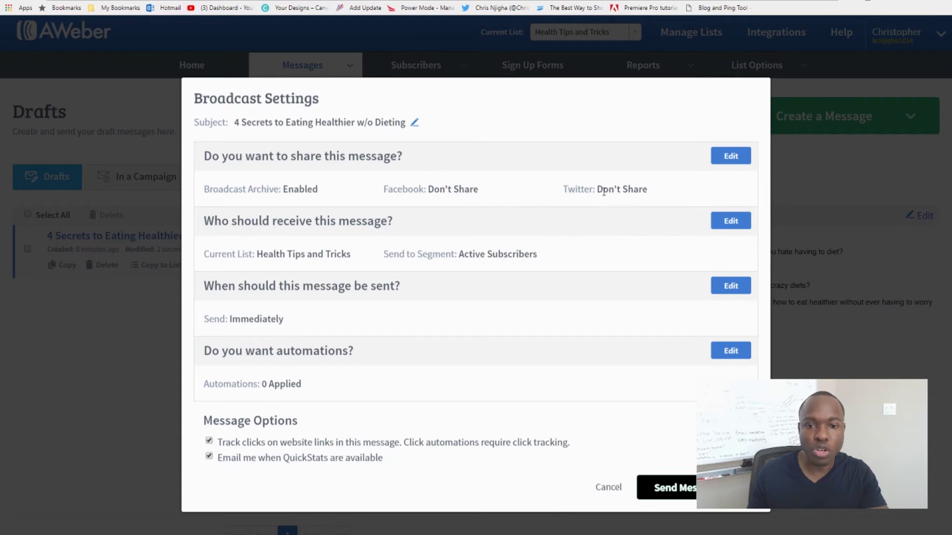
Set the broadcast to be shared on the connected Twitter account and apply the sharing settings
click(730, 158)
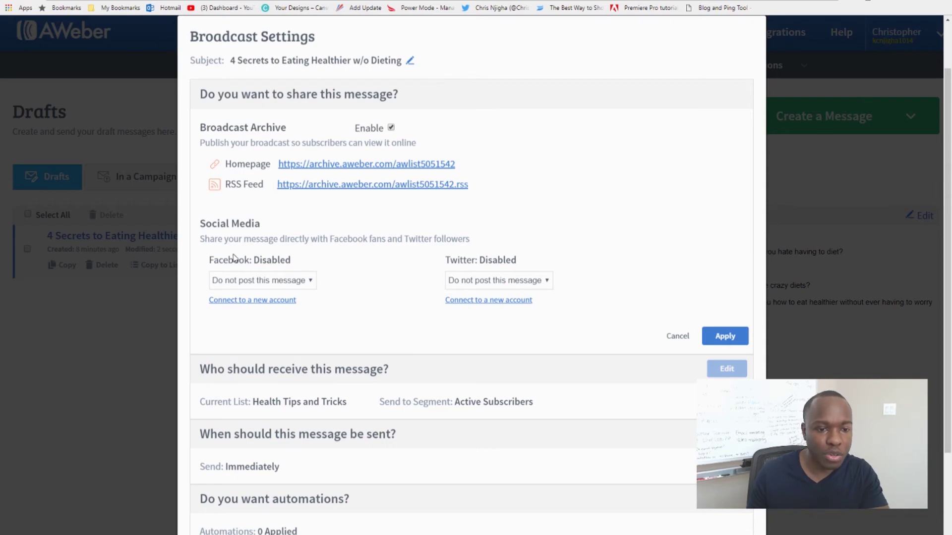
click(512, 285)
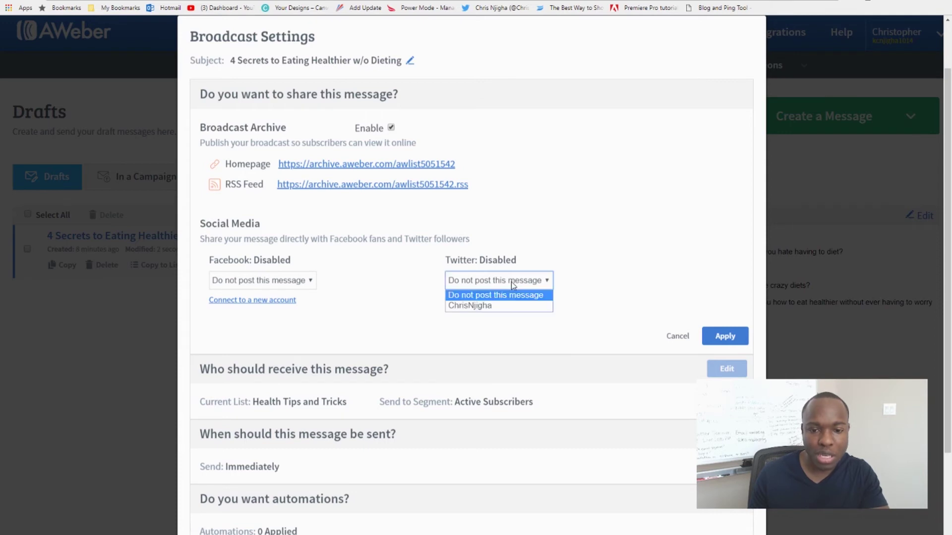
click(485, 306)
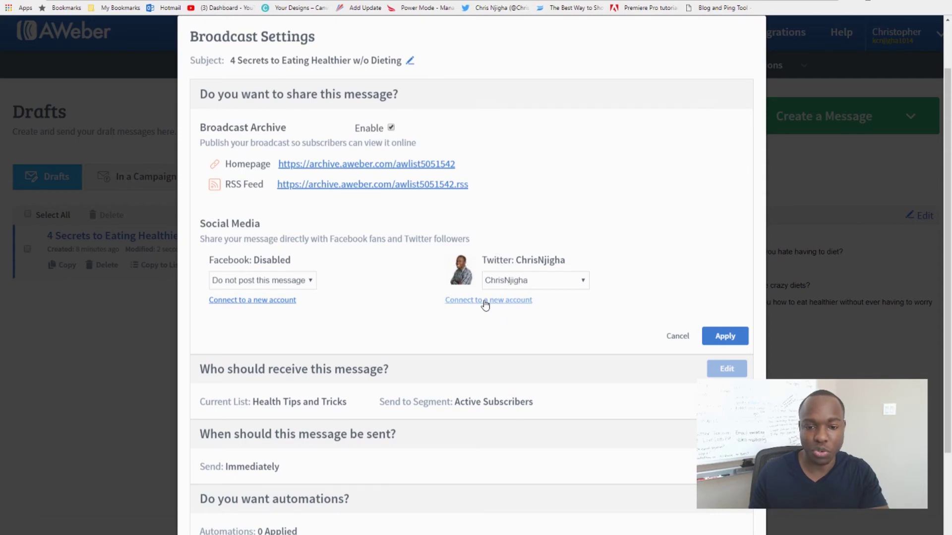
click(724, 336)
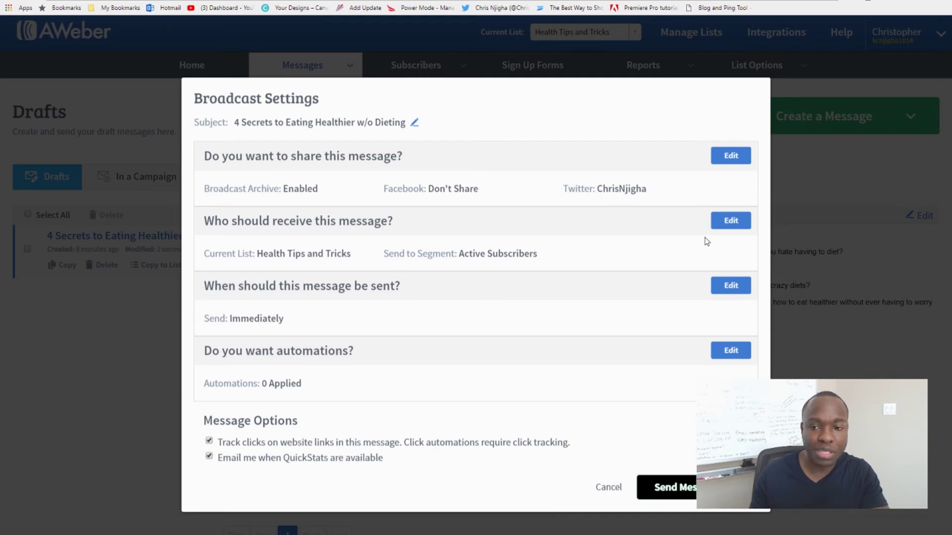
Review the broadcast's recipient options, including the segment and the lists to include or exclude
click(731, 224)
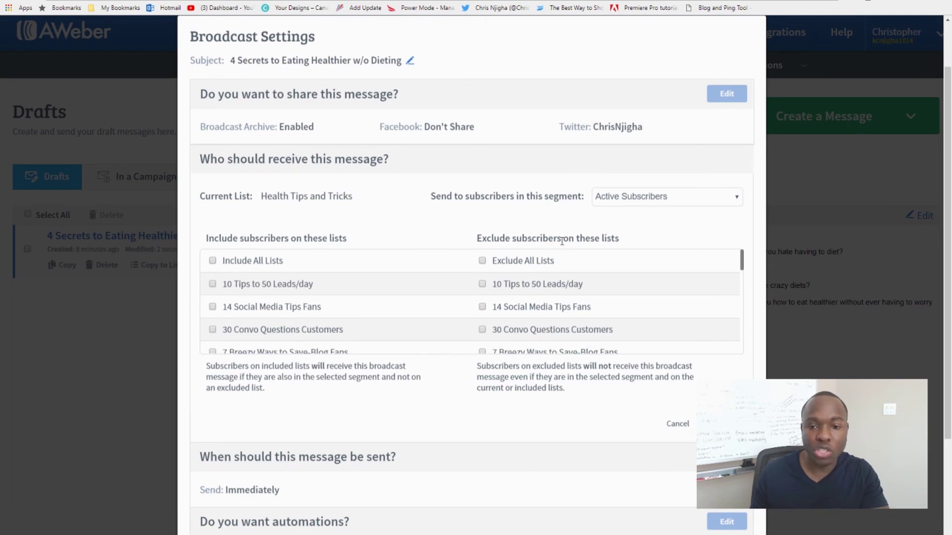
click(537, 346)
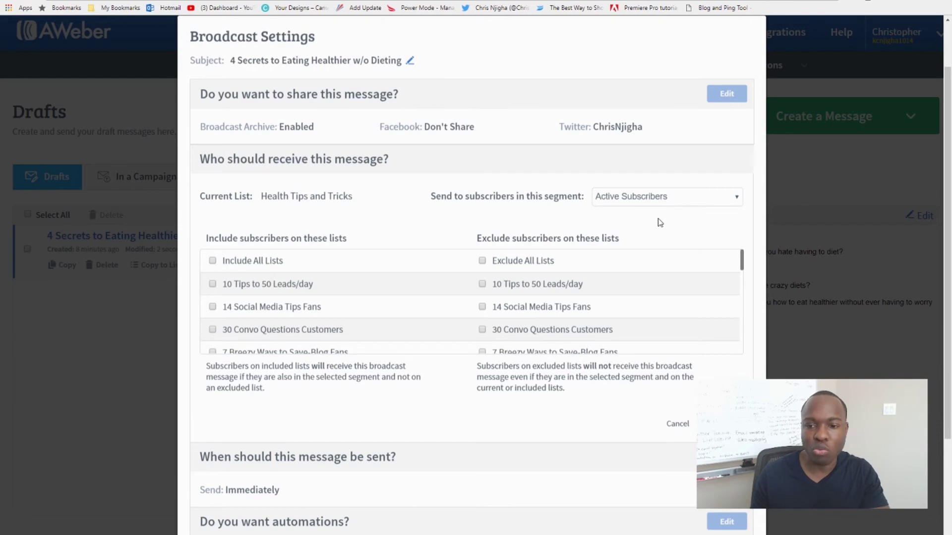
click(678, 424)
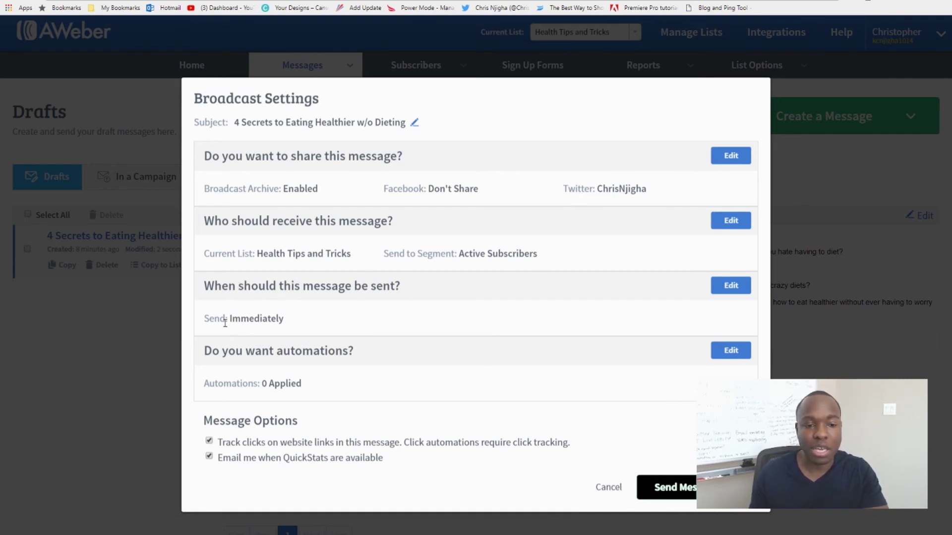
Set the broadcast to be sent on Monday, June 4, 2018 at 8:35 AM Central Time
click(729, 291)
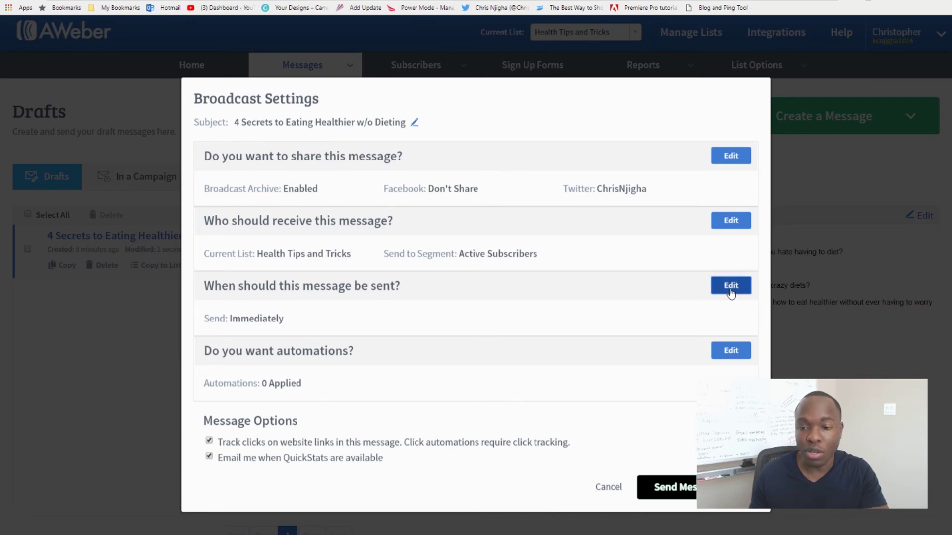
scroll(327, 372, down, 2)
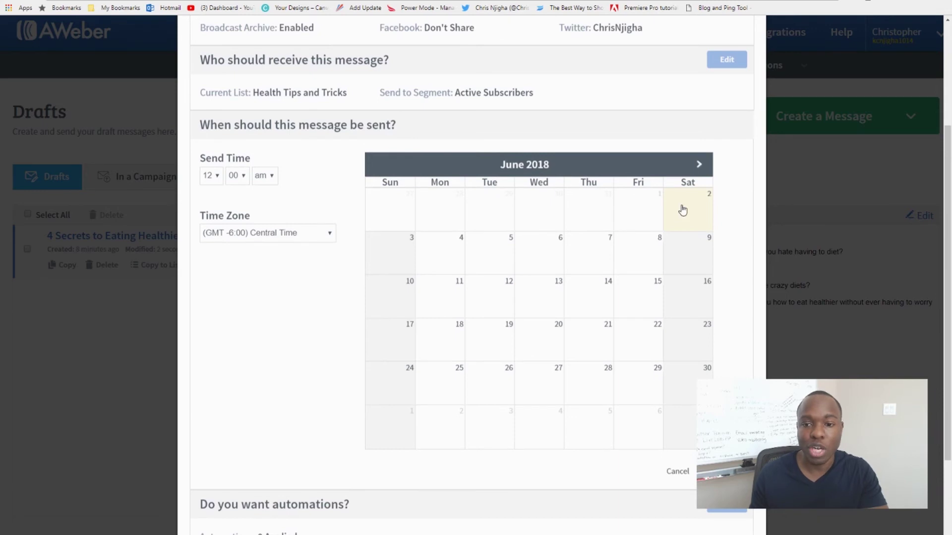
click(436, 247)
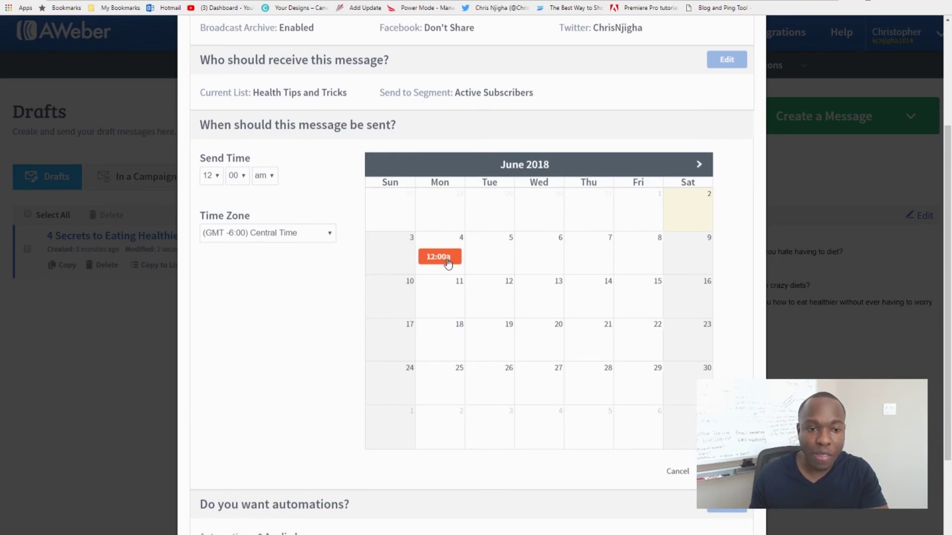
click(218, 177)
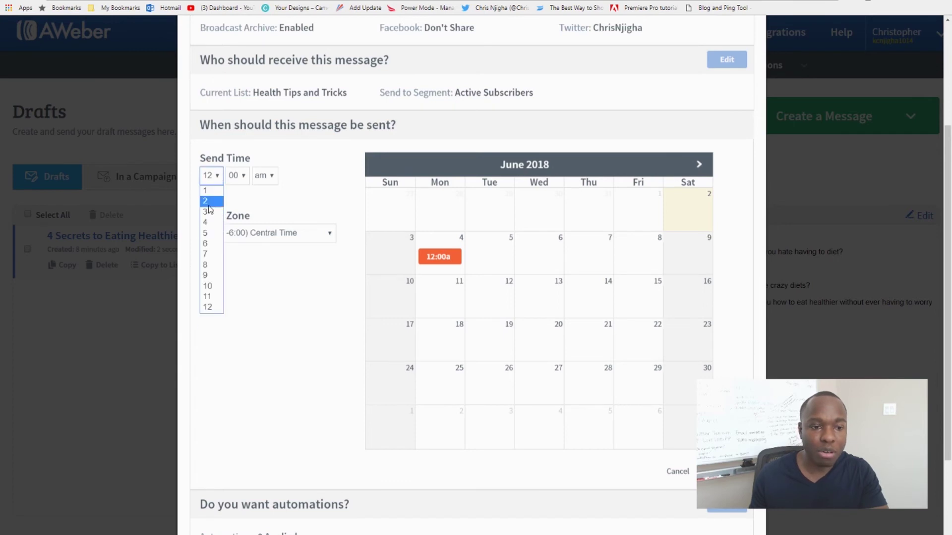
click(208, 266)
click(237, 176)
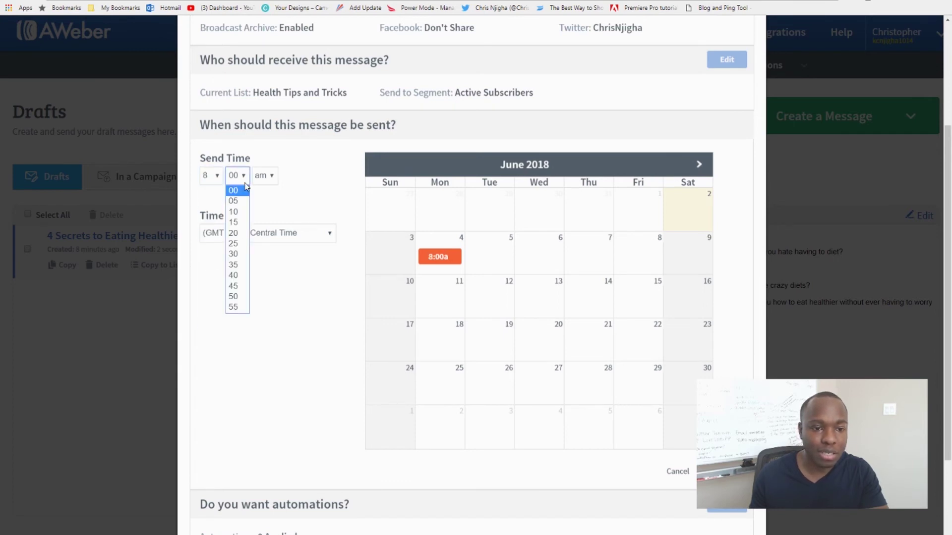
click(237, 266)
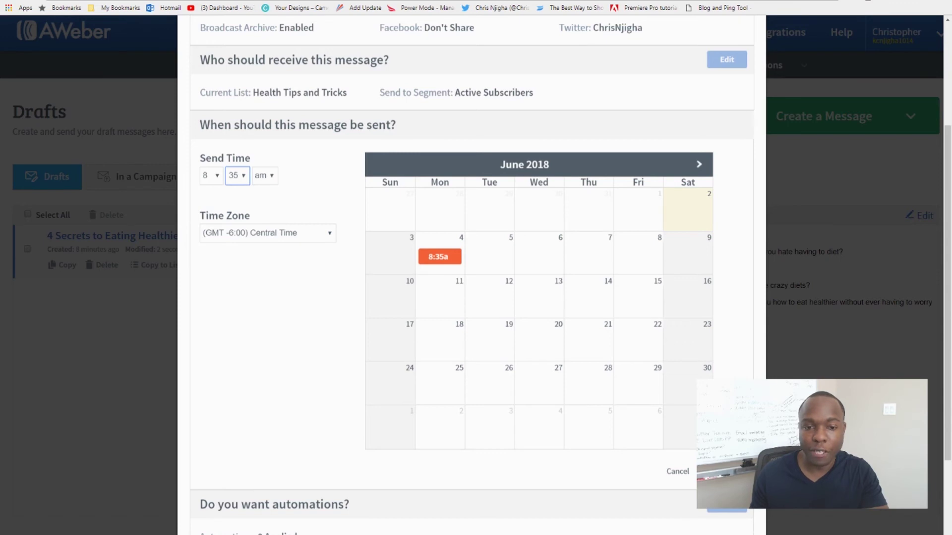
key(Return)
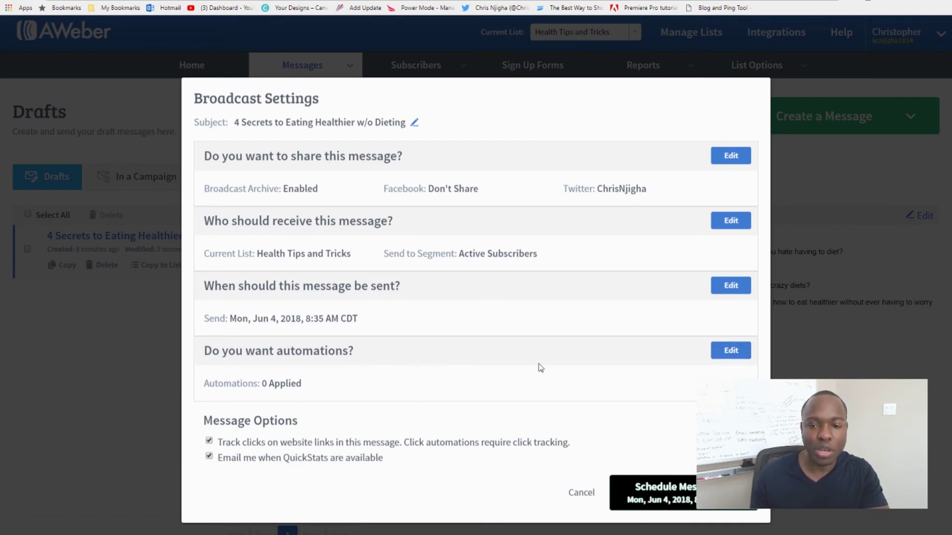
Check the broadcast's open and click automation options without adding any, and turn off the email notice for available QuickStats
click(726, 352)
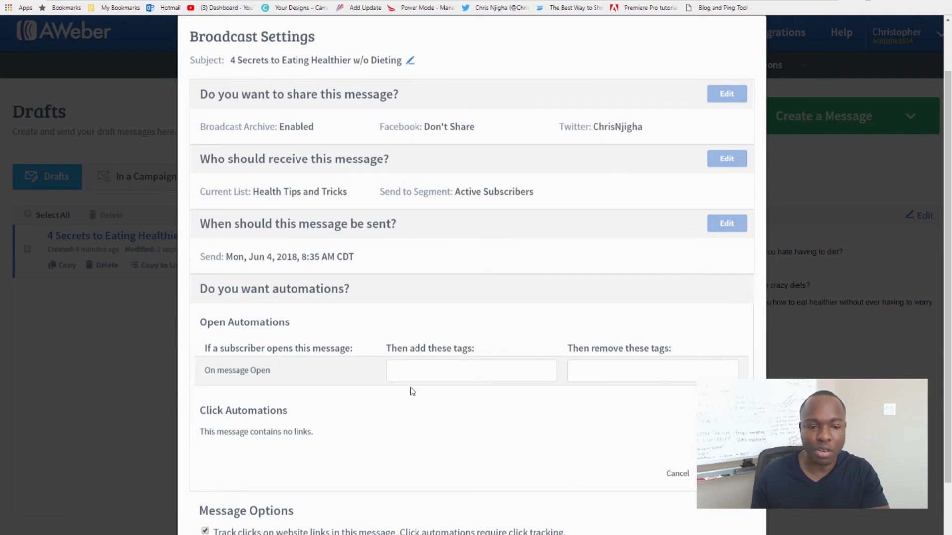
scroll(314, 431, down, 1)
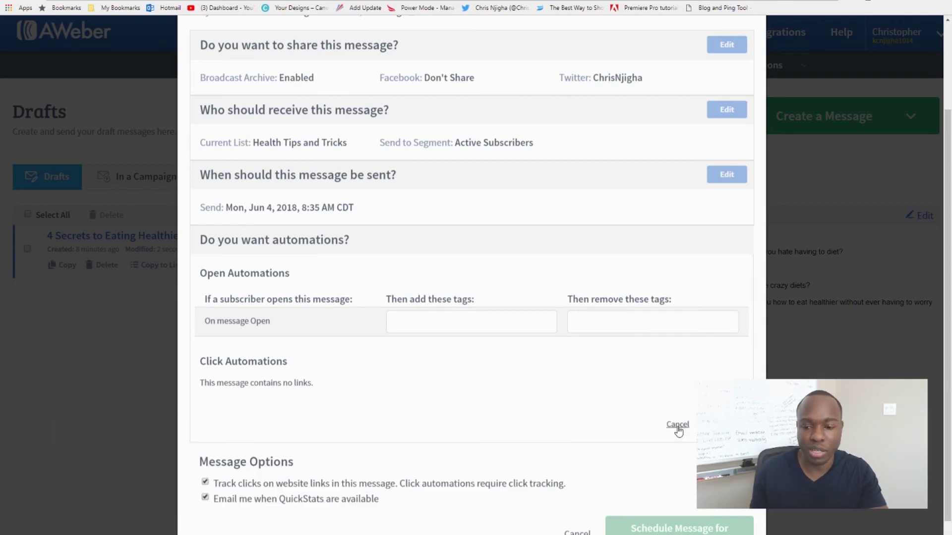
click(676, 425)
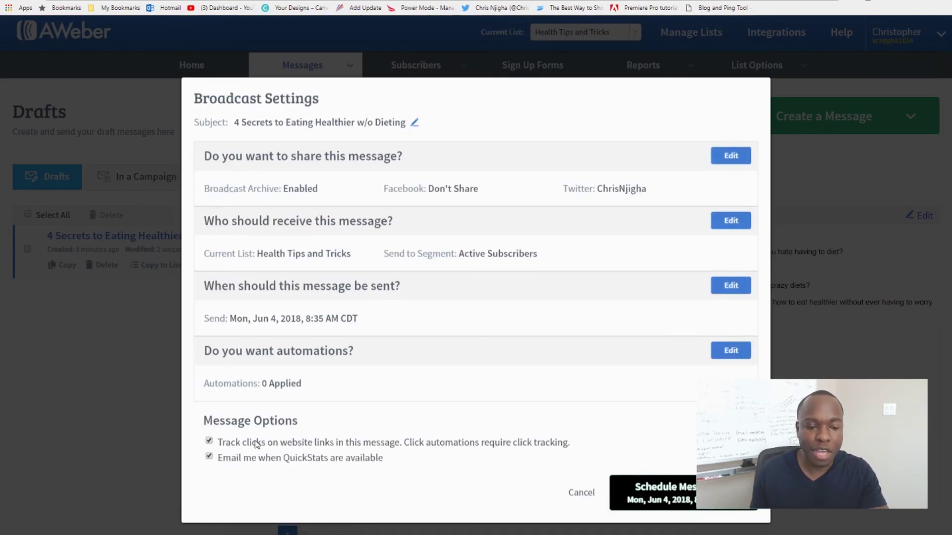
click(326, 445)
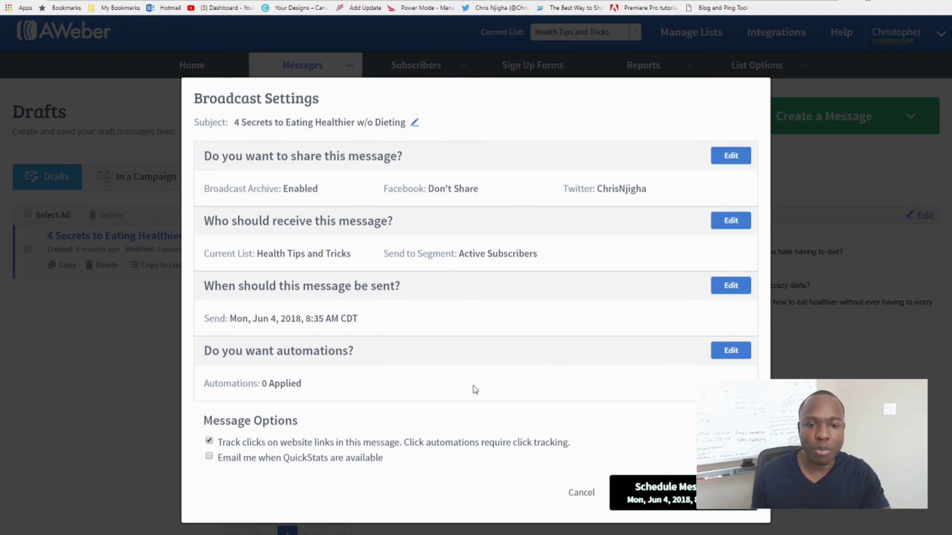
Schedule the "4 Secrets to Eating Healthier w/o Dieting" broadcast with the chosen settings and review it among the scheduled messages
click(677, 493)
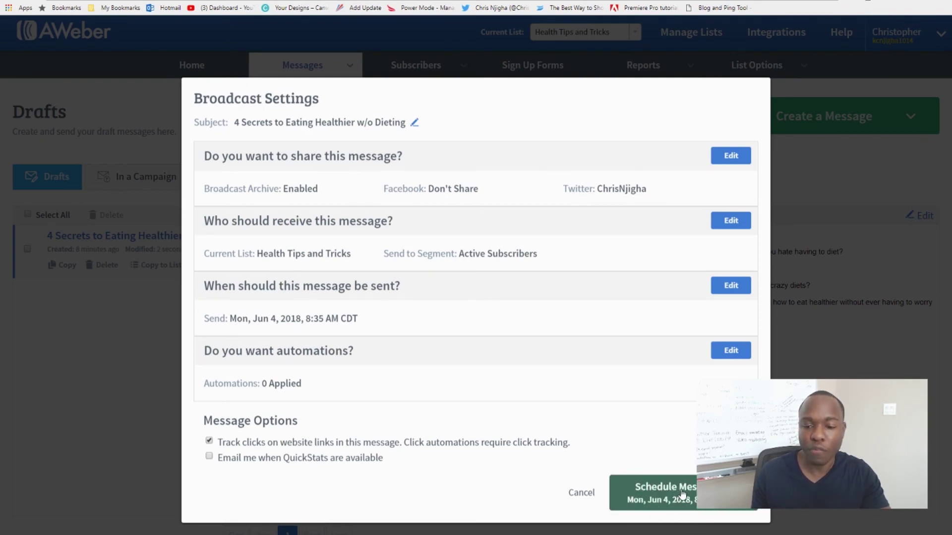
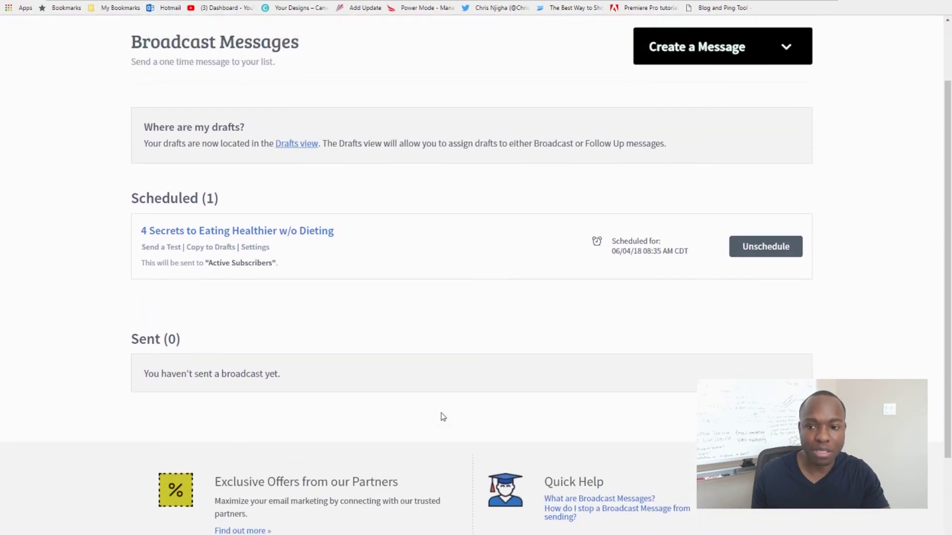
scroll(443, 418, up, 2)
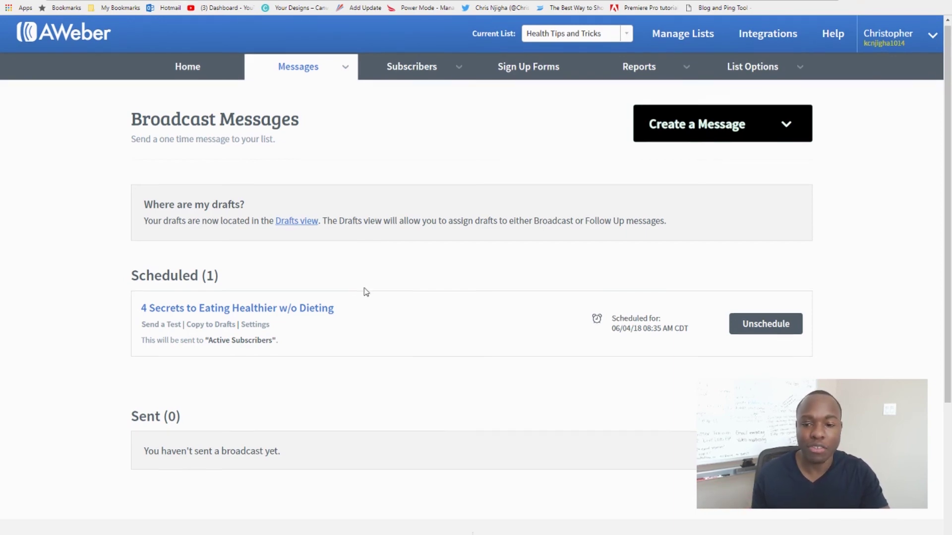
scroll(496, 302, down, 1)
Unschedule the "4 Secrets to Eating Healthier w/o Dieting" broadcast and go to the drafts view
scroll(643, 315, up, 1)
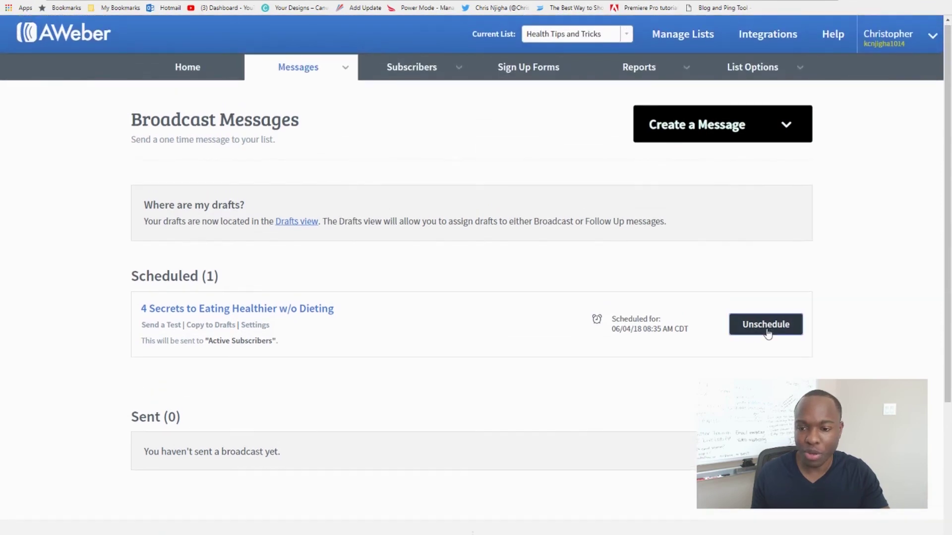
click(767, 334)
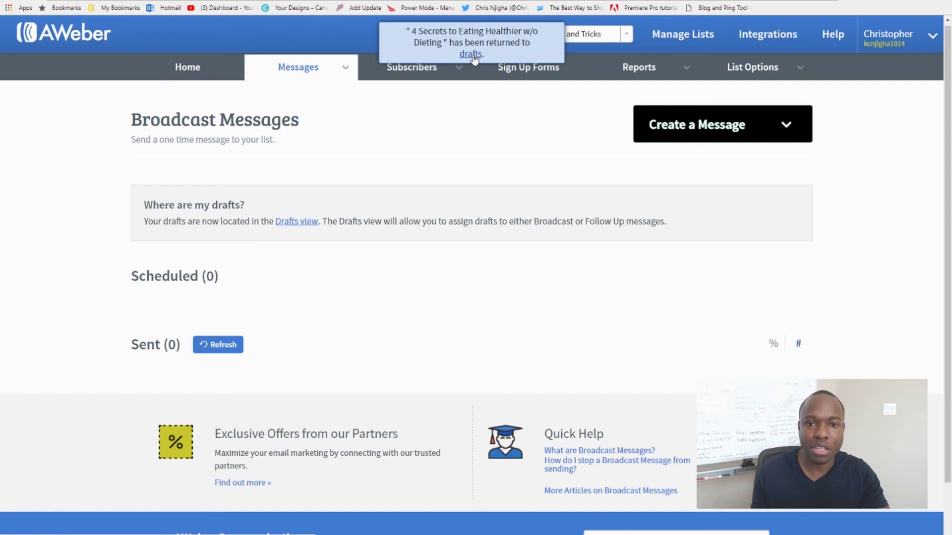
click(296, 221)
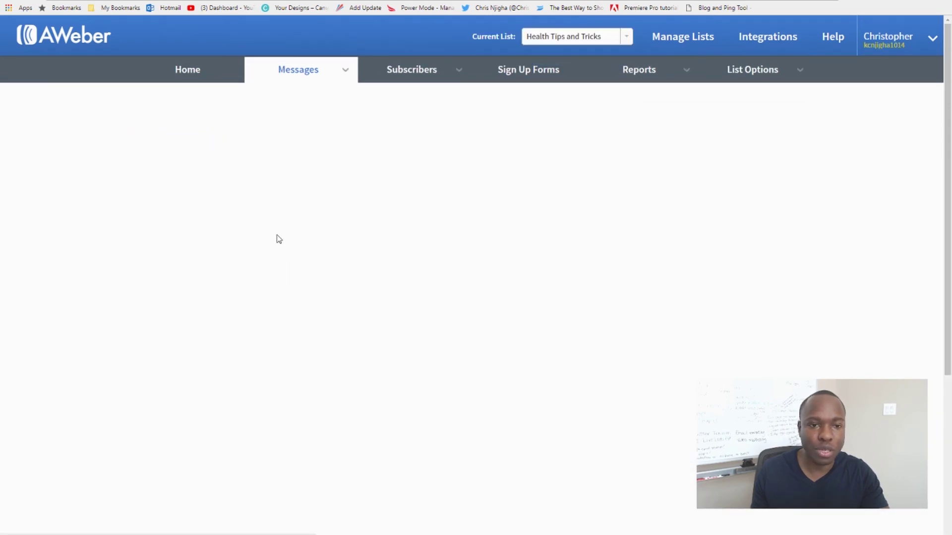
Start scheduling the draft as a broadcast again and apply sharing on the connected Twitter account
click(497, 264)
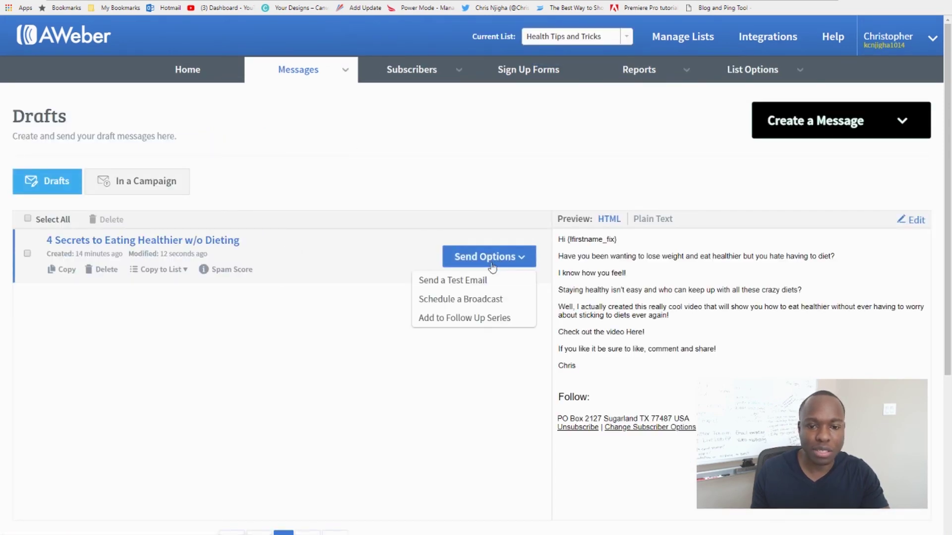
click(466, 299)
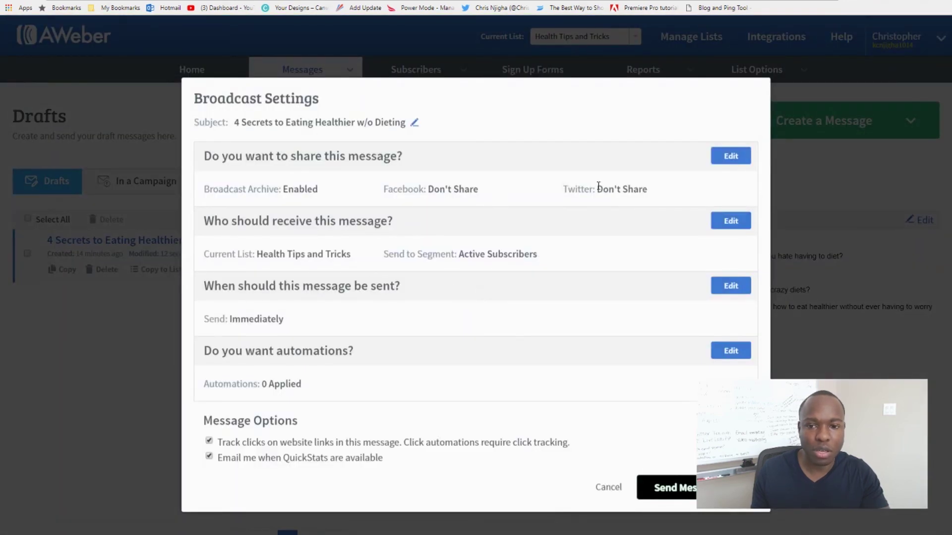
click(730, 156)
click(508, 278)
click(494, 306)
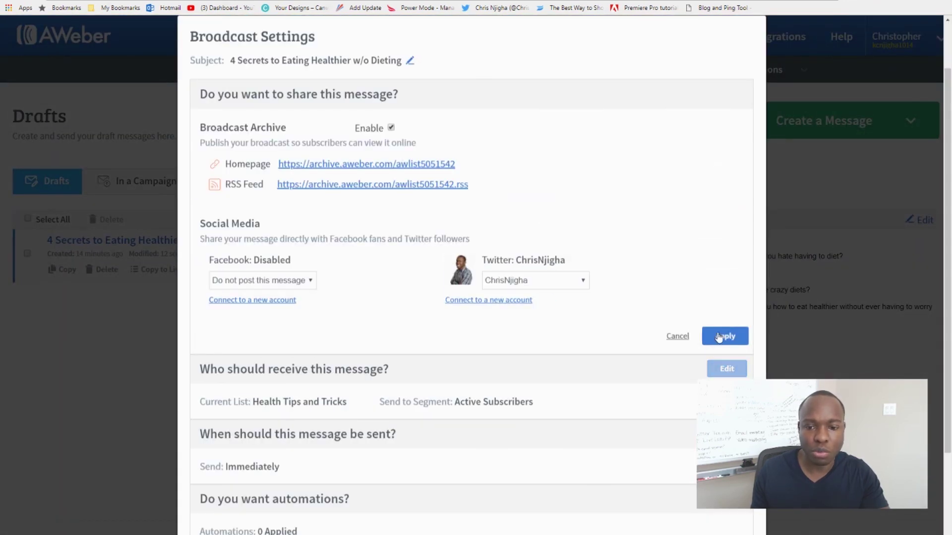
click(721, 337)
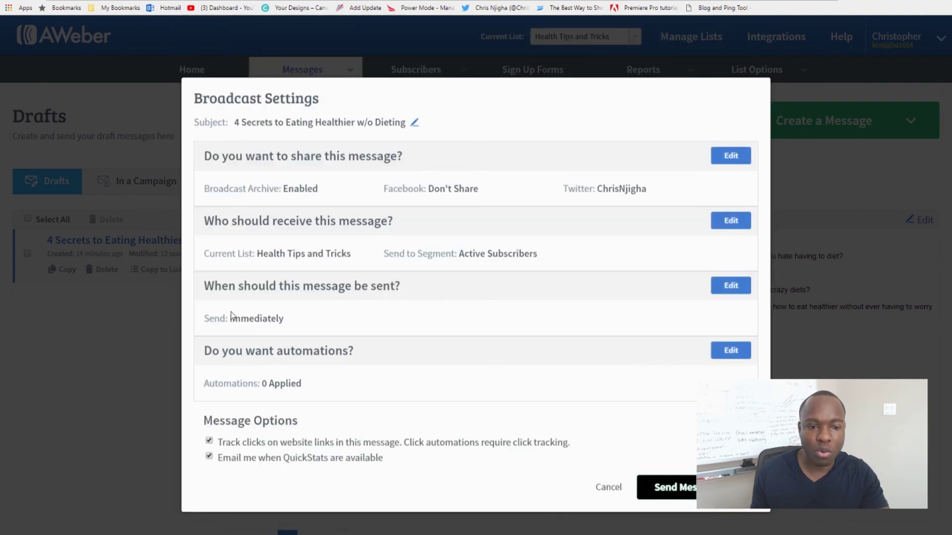
Turn off the QuickStats email notice, bring up the confirmation for sending the broadcast immediately, and cancel both the send and the broadcast settings
drag(214, 319, 295, 323)
click(287, 378)
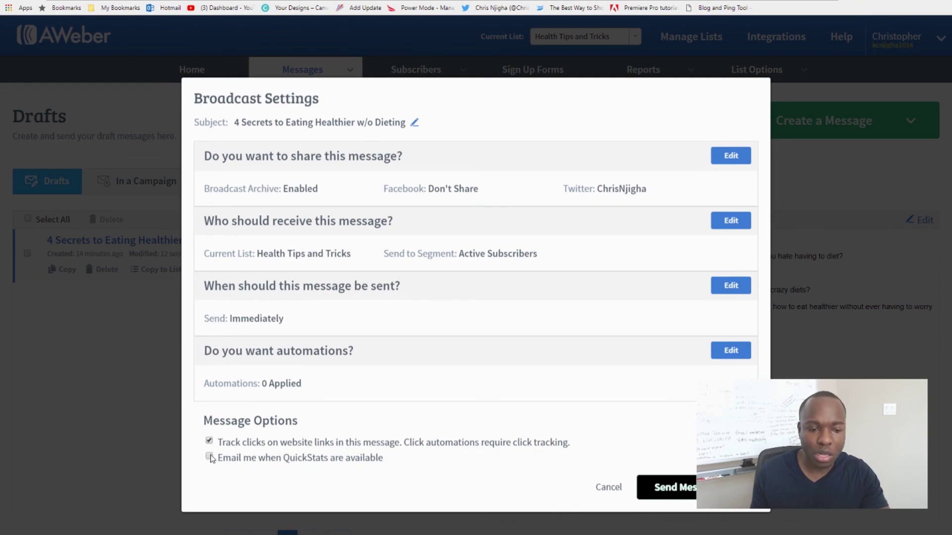
click(691, 492)
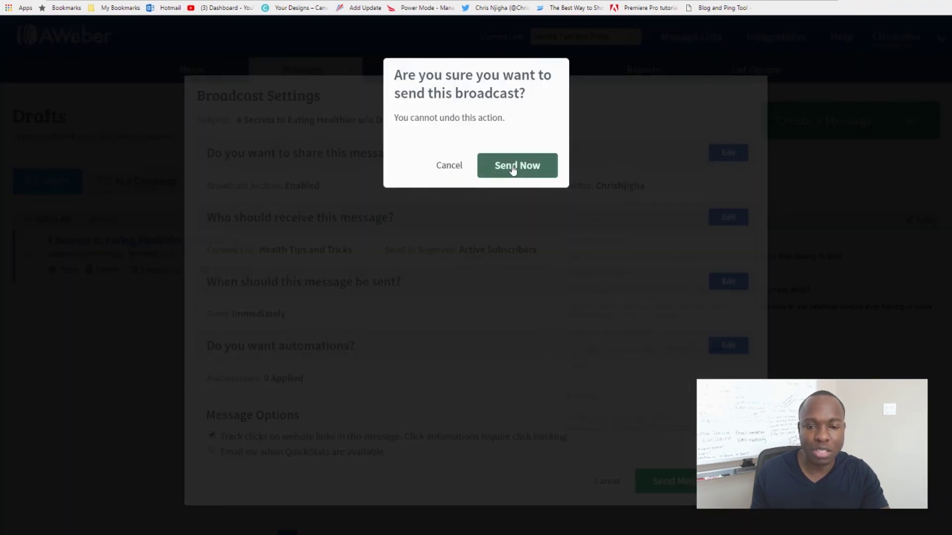
click(445, 169)
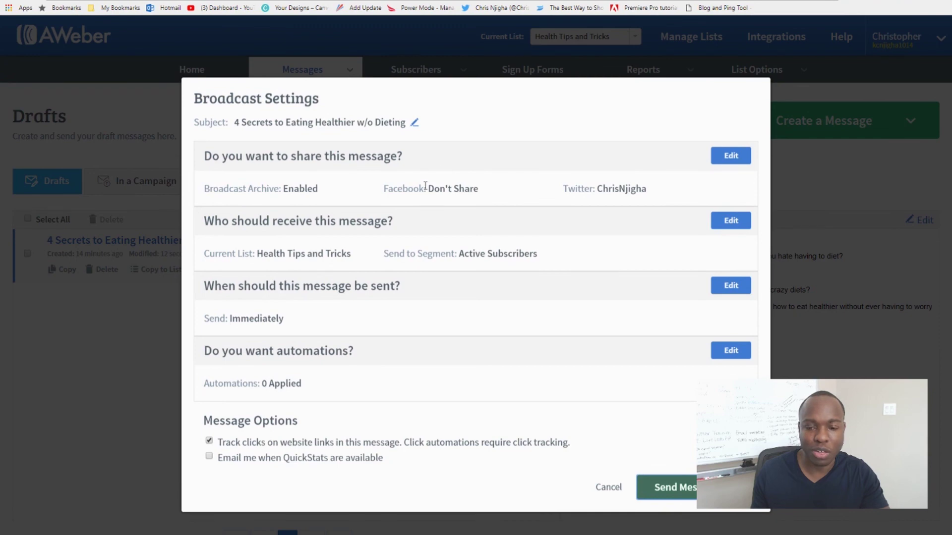
click(608, 488)
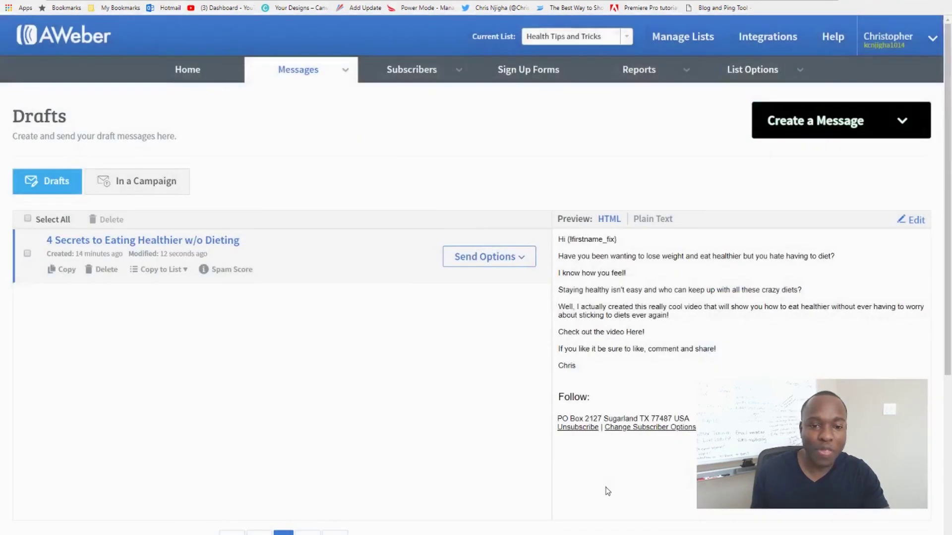